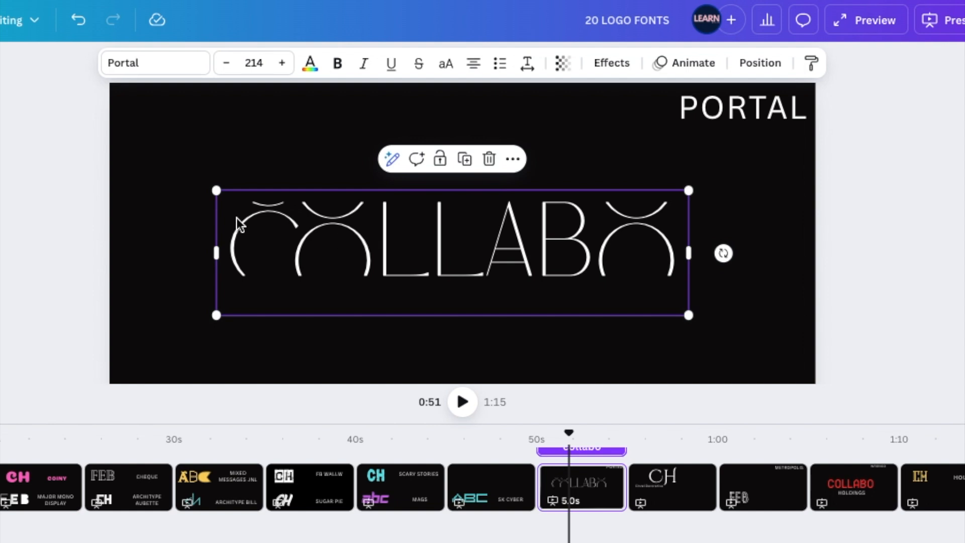
Step: Add the text HOLDINGS centred below the COLLABO lettering on the Portal page
scroll(733, 323, down, 1)
click(567, 322)
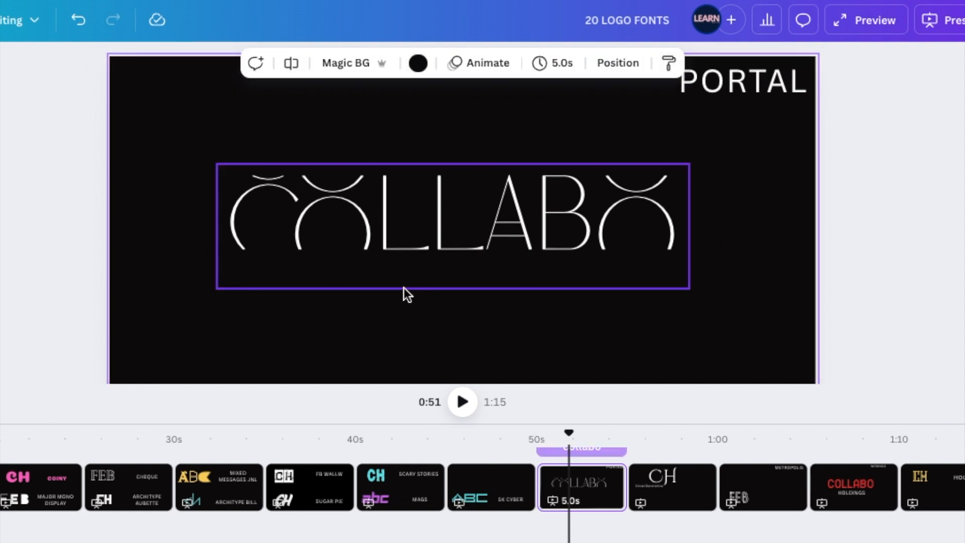
key(t)
drag(476, 313, 475, 357)
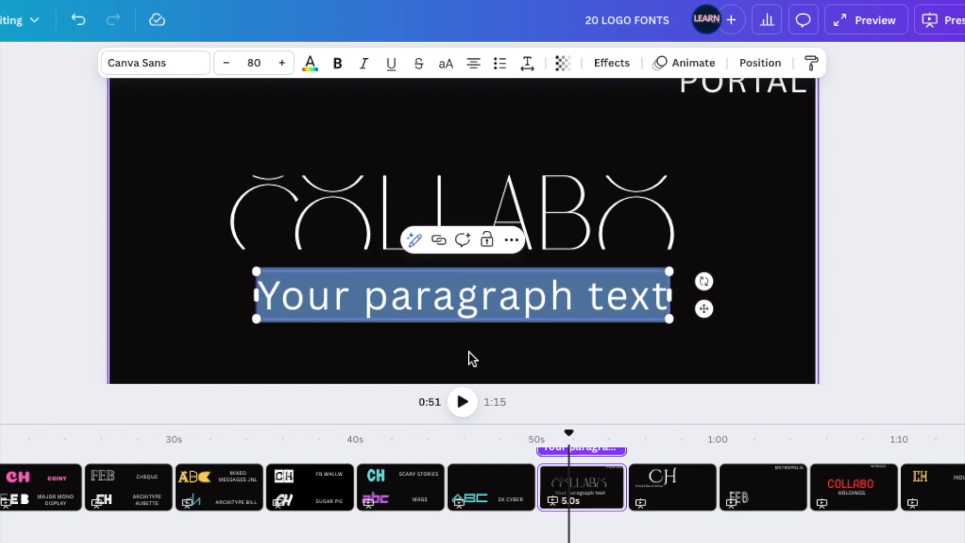
text(H)
key(BackSpace)
text(HOLDINGS)
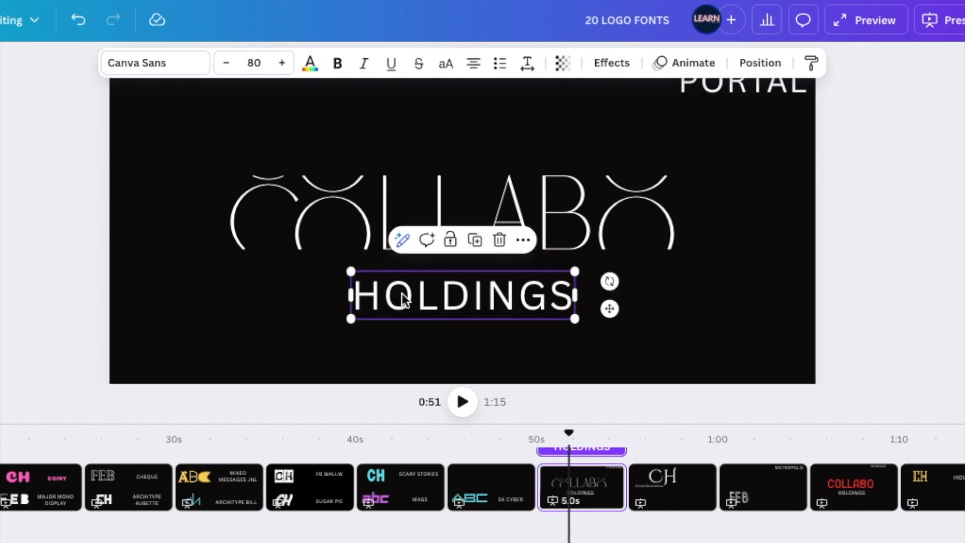
click(313, 317)
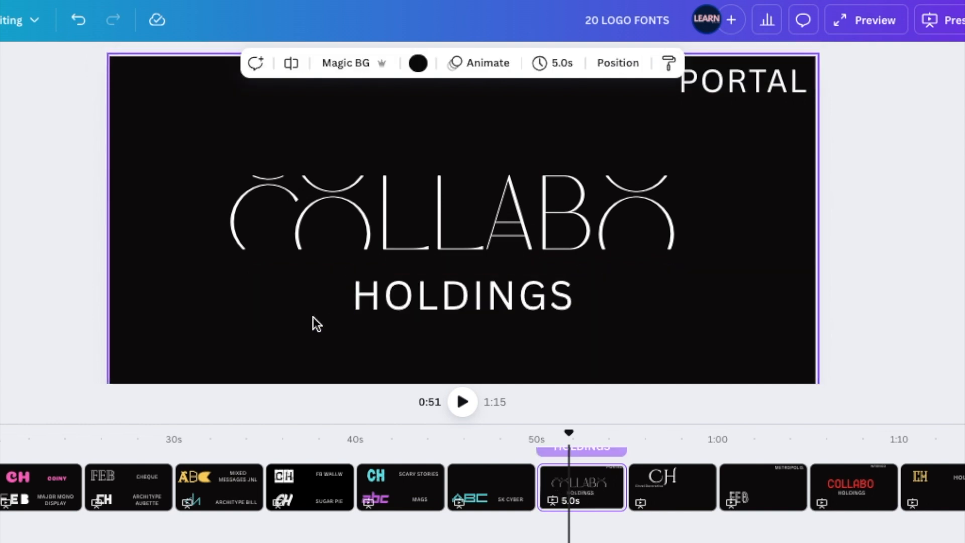
Step: Frame the word HOLDINGS with a rectangle built from two horizontal and two vertical thin lines
click(356, 256)
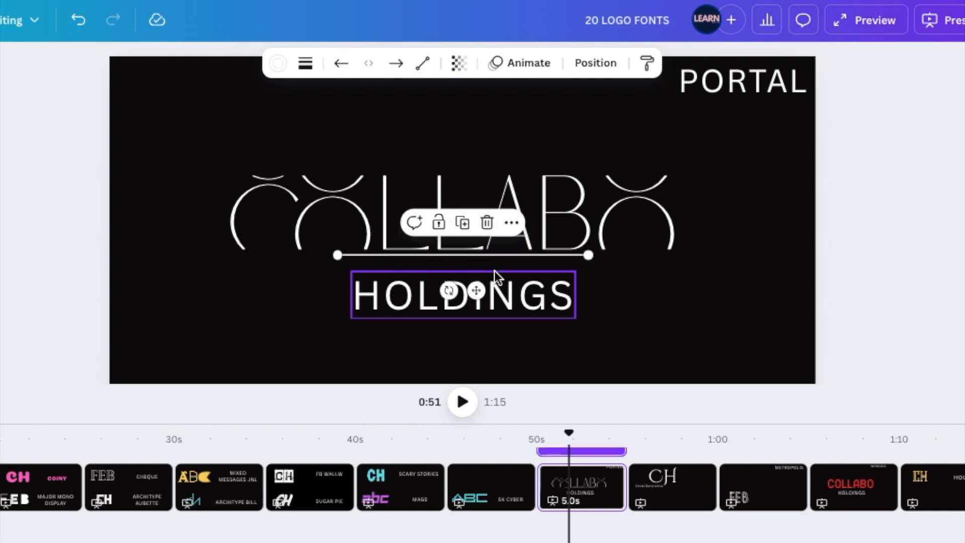
drag(478, 289, 478, 357)
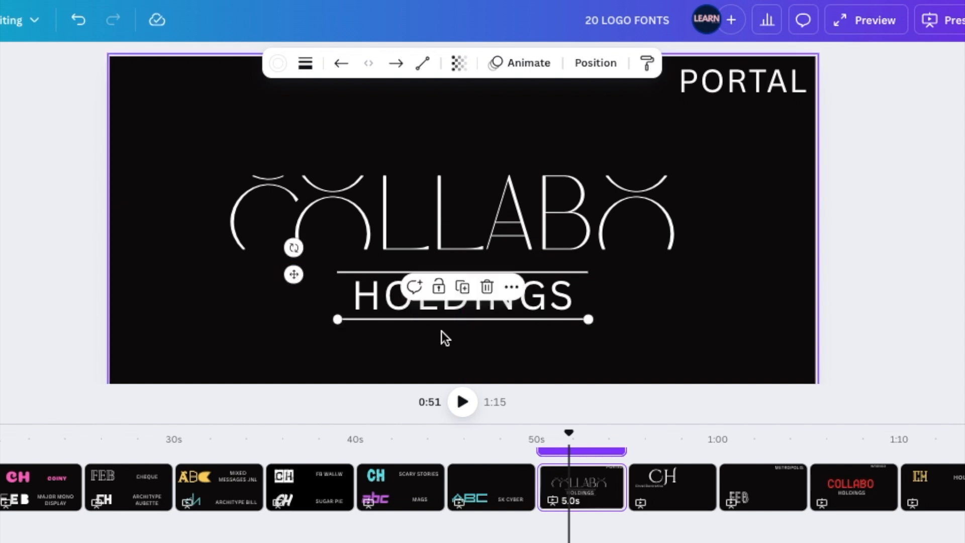
click(462, 287)
drag(588, 366, 332, 269)
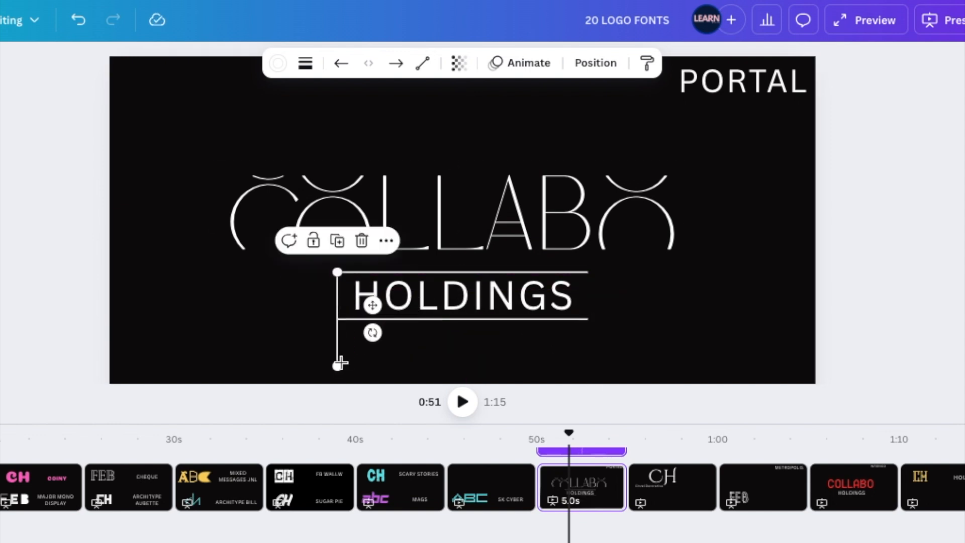
drag(338, 368, 337, 319)
click(317, 377)
click(336, 287)
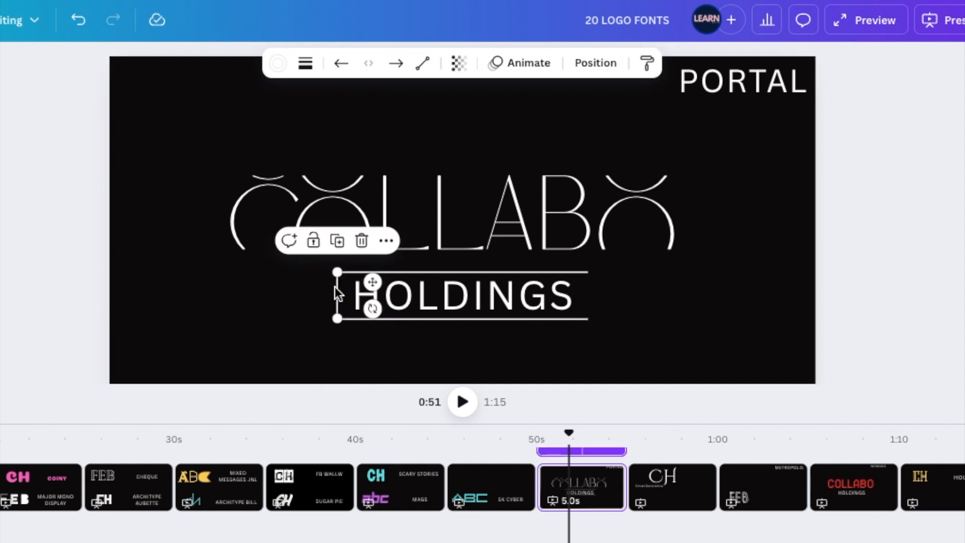
click(346, 243)
drag(379, 286, 618, 282)
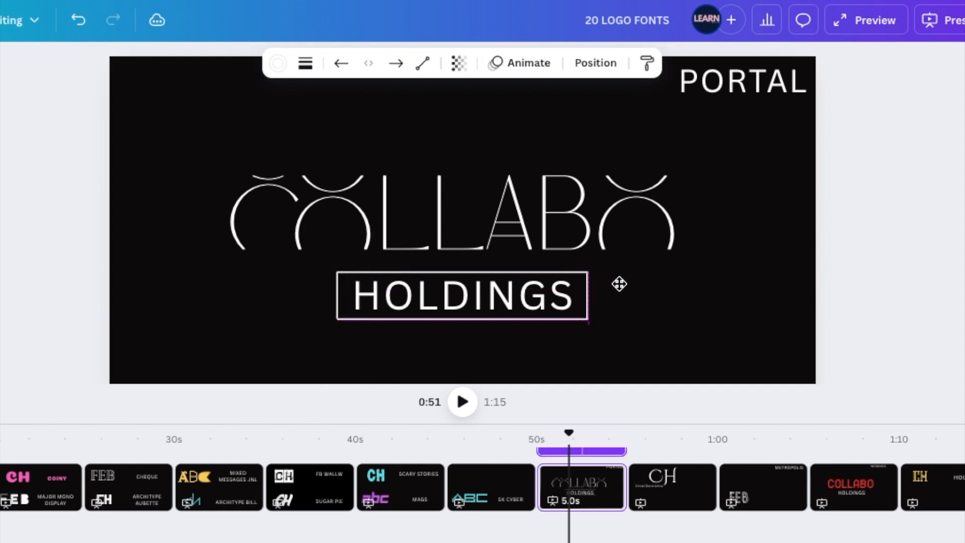
Step: Move the COLLABO lettering down to sit just above the framed HOLDINGS text
click(639, 345)
drag(639, 346, 525, 218)
click(732, 247)
click(626, 215)
drag(629, 207, 626, 227)
click(708, 323)
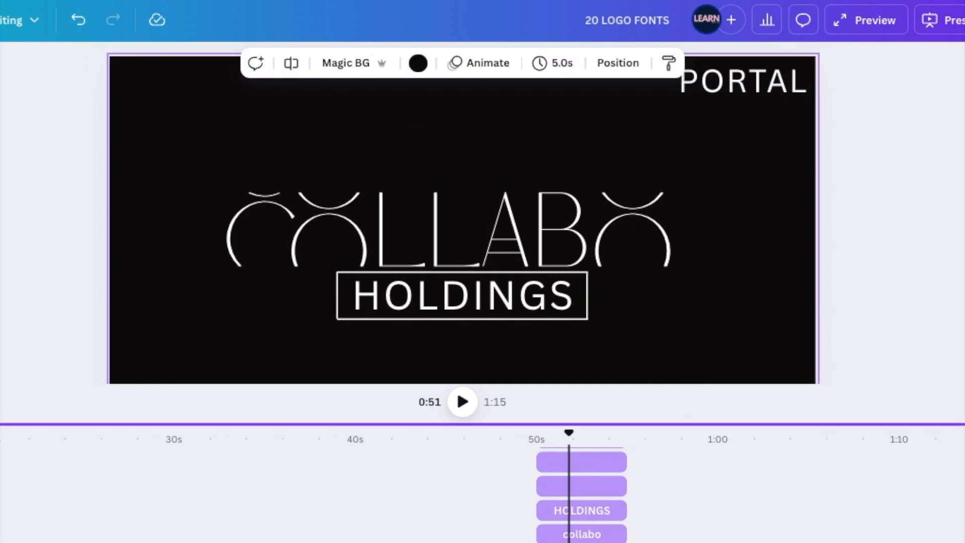
key(ctrl+minus)
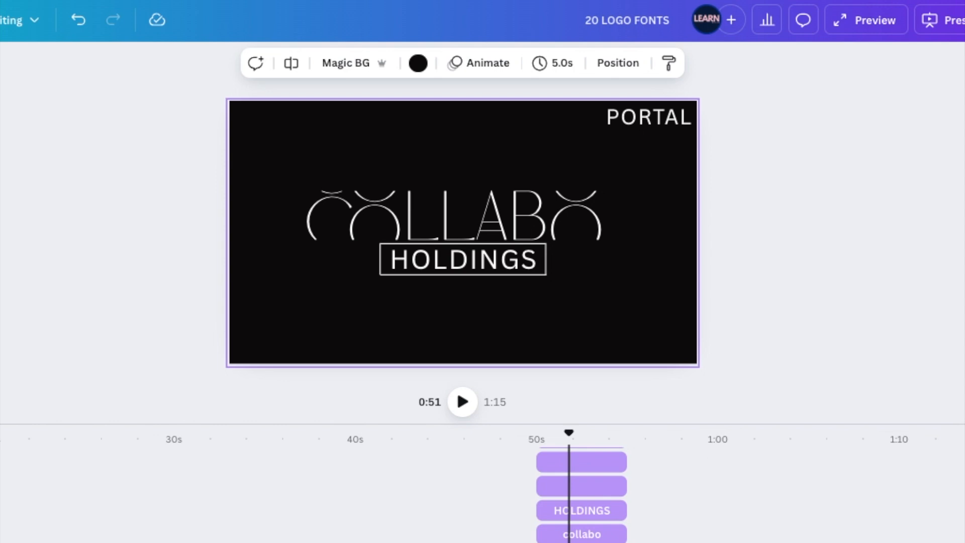
click(627, 381)
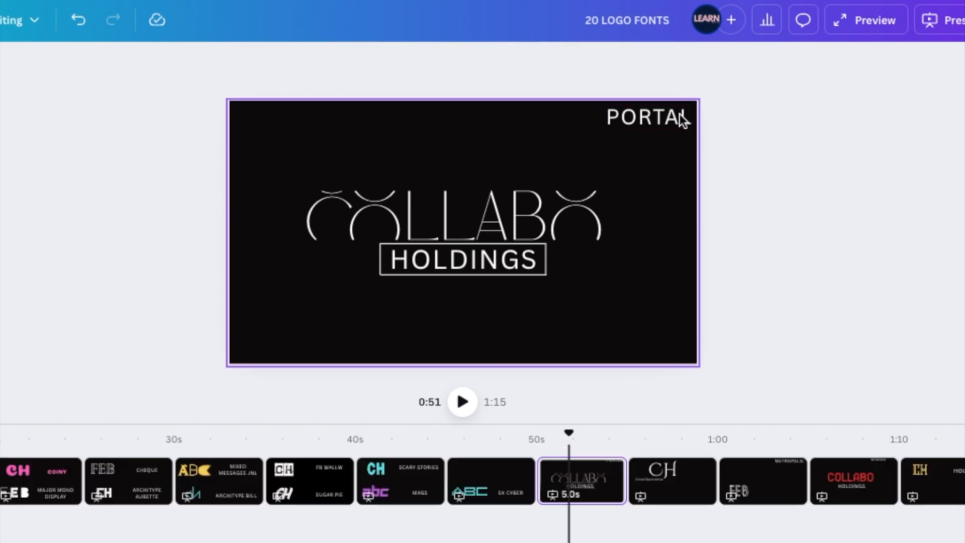
click(578, 309)
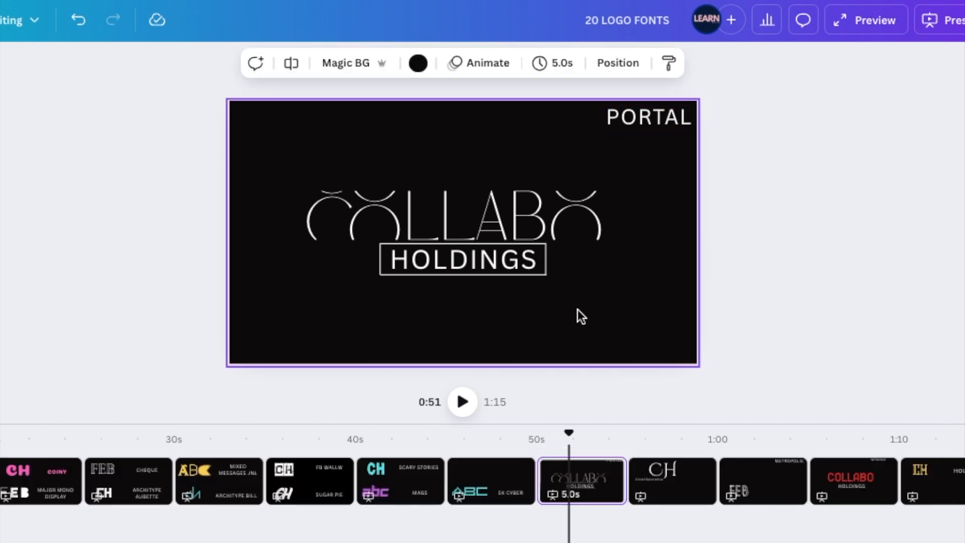
Step: On the next page, place the Cinzel Decorative label in the upper-right corner and the CH lettering near the page centre
click(687, 503)
drag(345, 221, 612, 123)
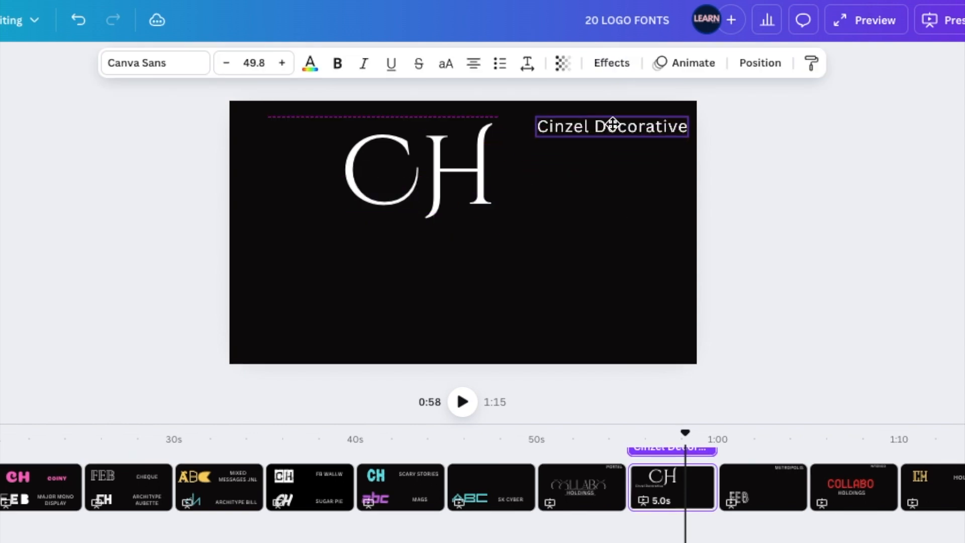
click(423, 202)
drag(429, 211, 450, 276)
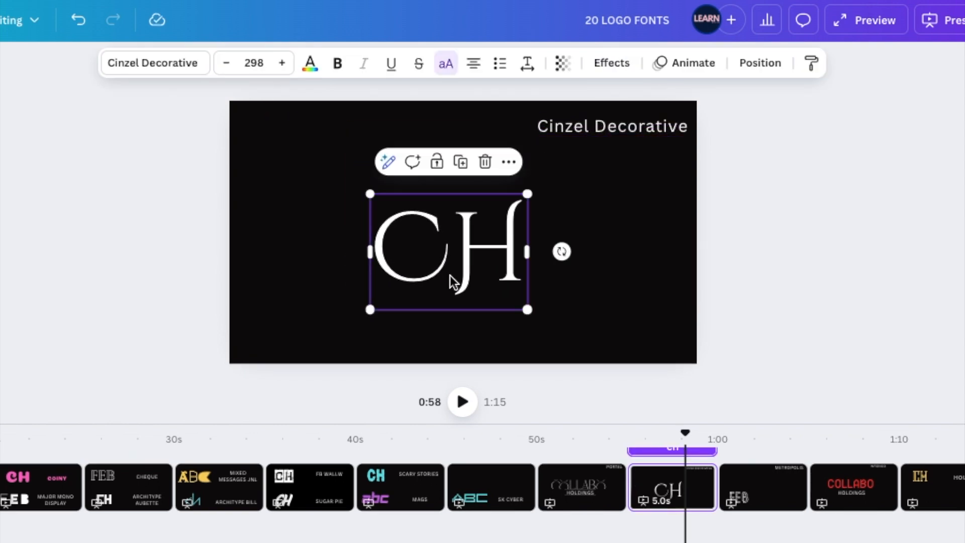
drag(444, 243, 448, 218)
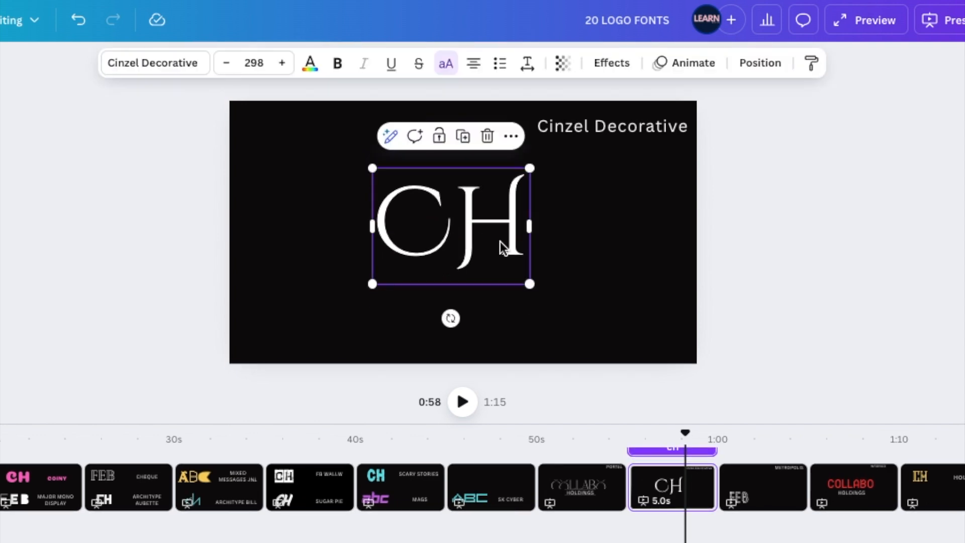
Step: Enlarge the CH lettering to about half the page's width
drag(370, 282, 314, 309)
drag(529, 167, 573, 154)
click(596, 307)
click(519, 244)
click(622, 296)
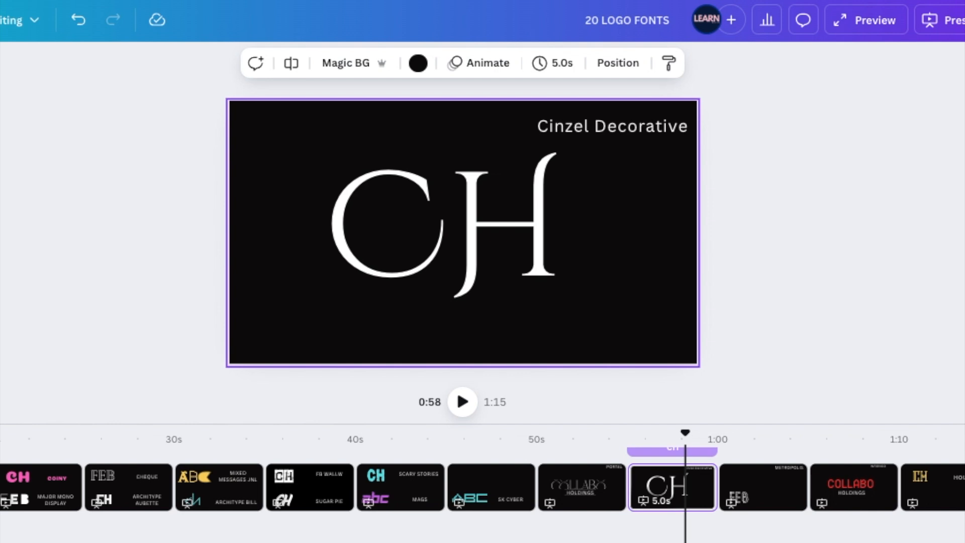
Step: Add a text box in the Open Sans font and place it below the CH lettering
key(t)
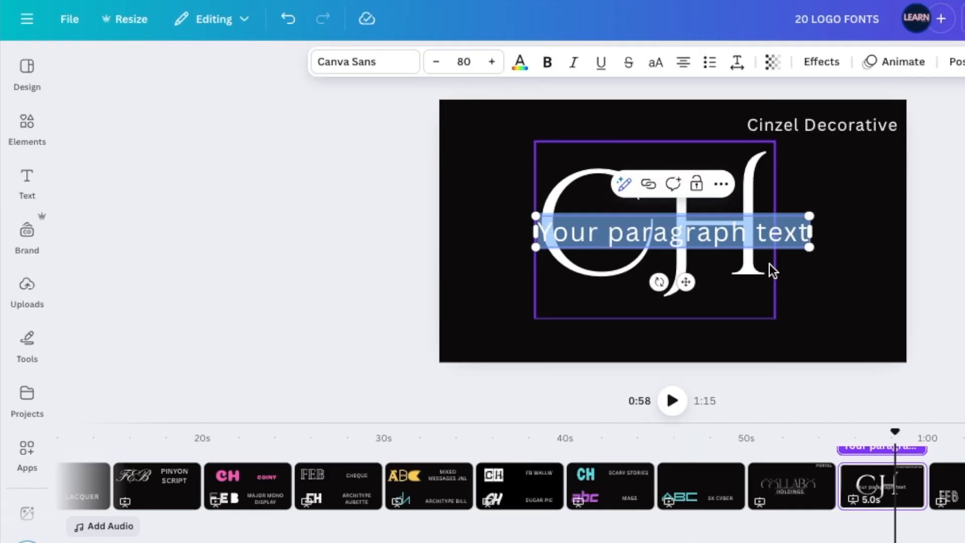
click(362, 71)
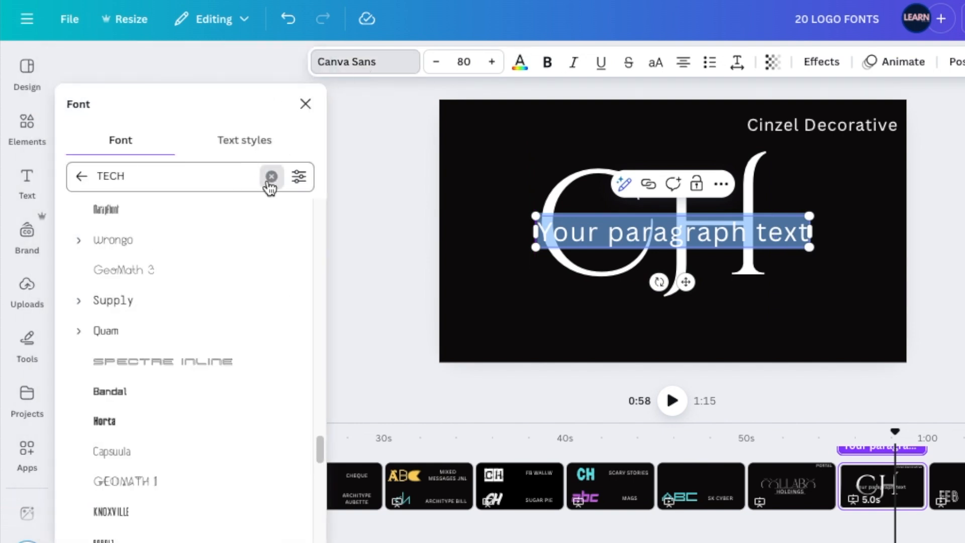
click(271, 177)
text(OPEN)
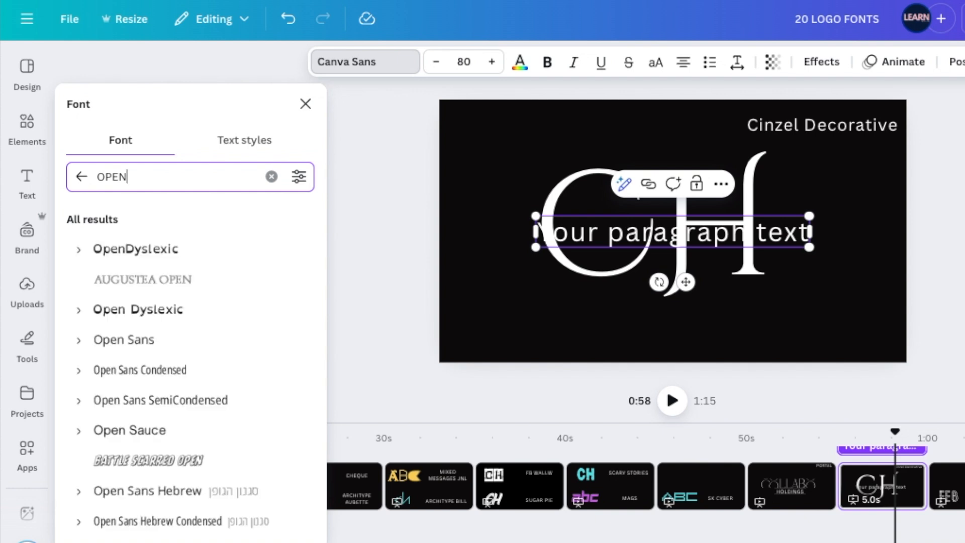
click(159, 344)
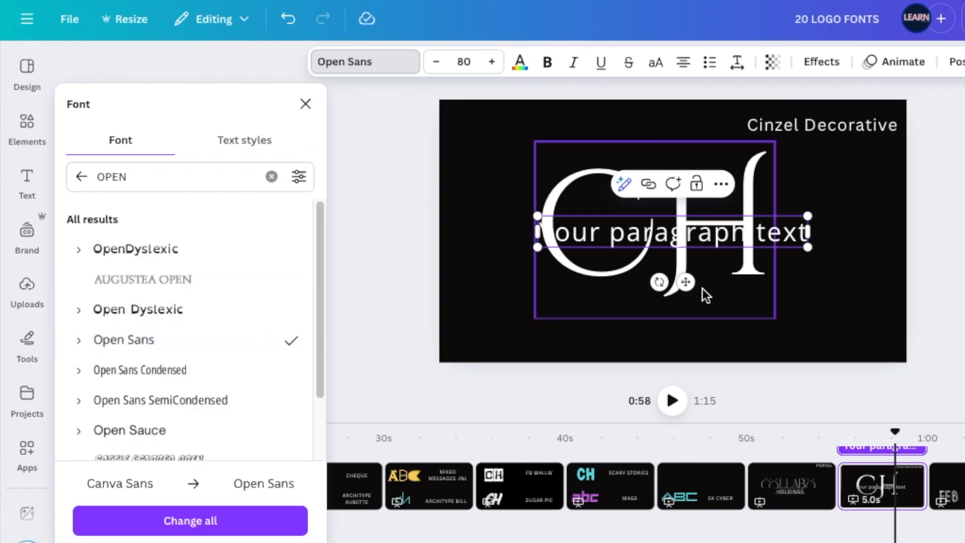
drag(681, 281, 677, 355)
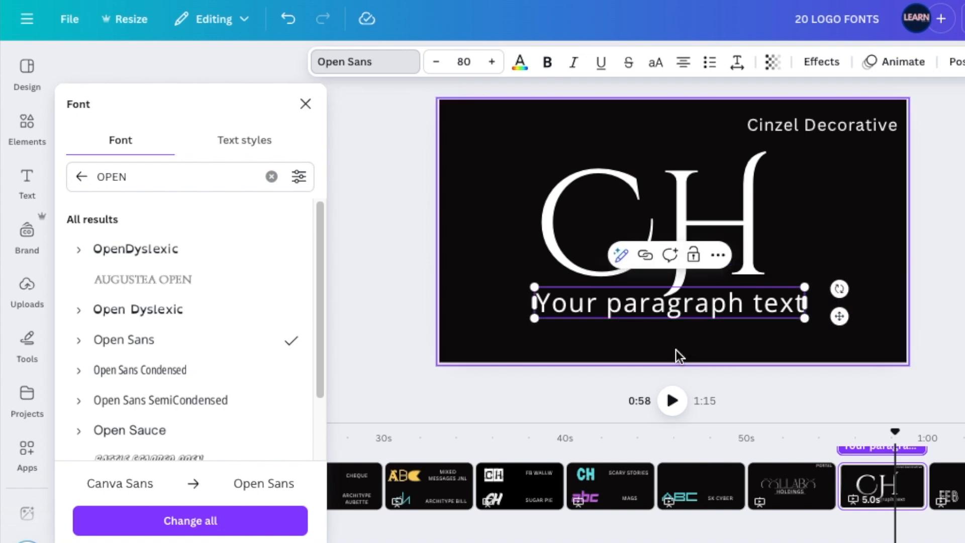
Step: Replace the placeholder text with COLLABO HOLDINGS and make it bold
double_click(650, 306)
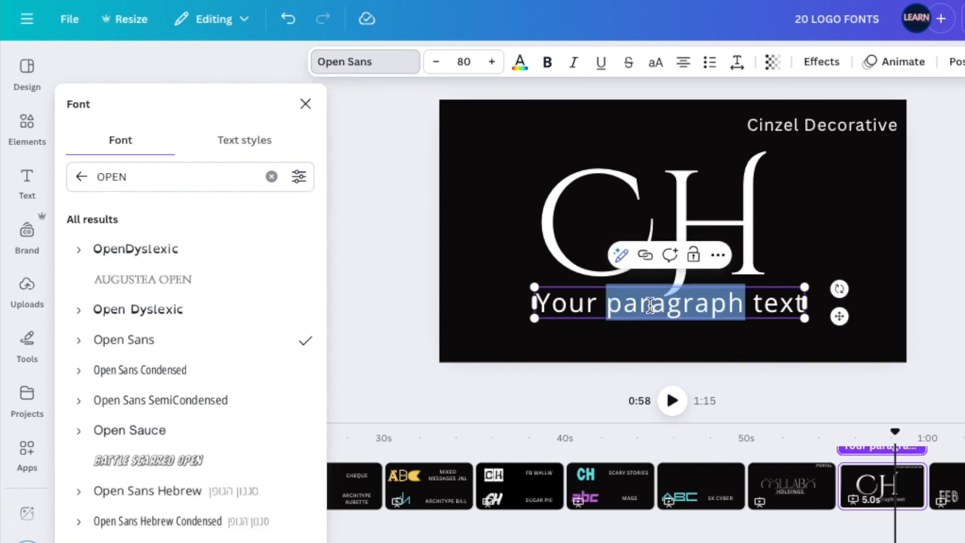
key(ctrl+a)
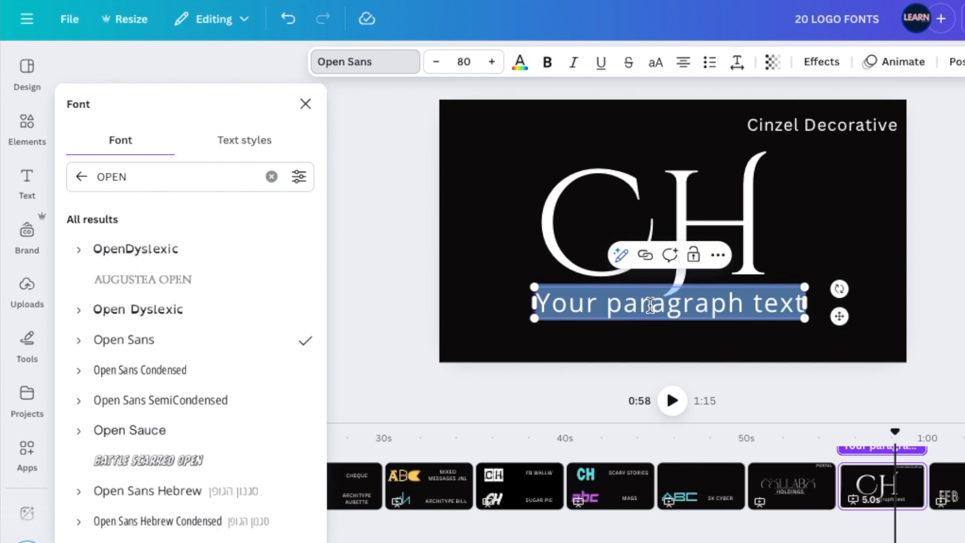
text(COL)
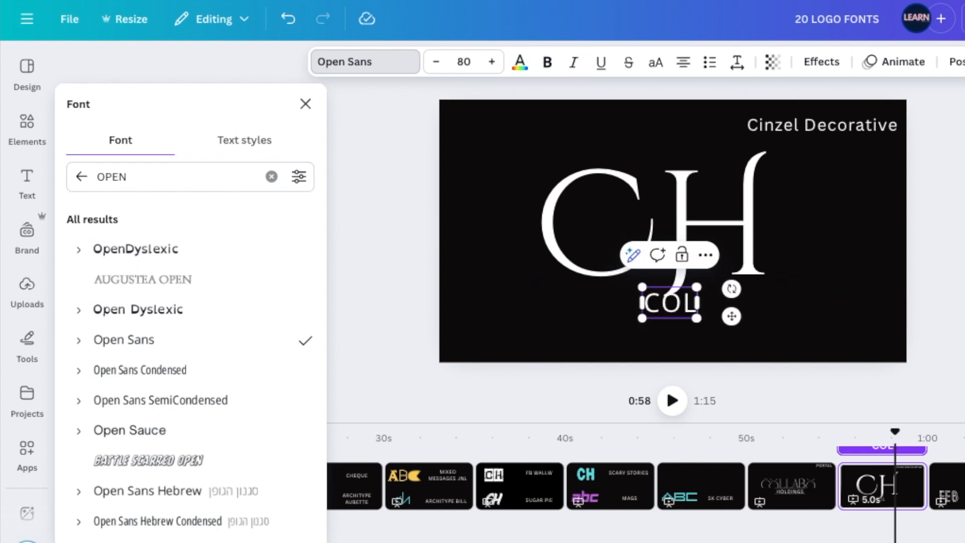
text(LABO HOLDINGS)
key(Escape)
key(ctrl+b)
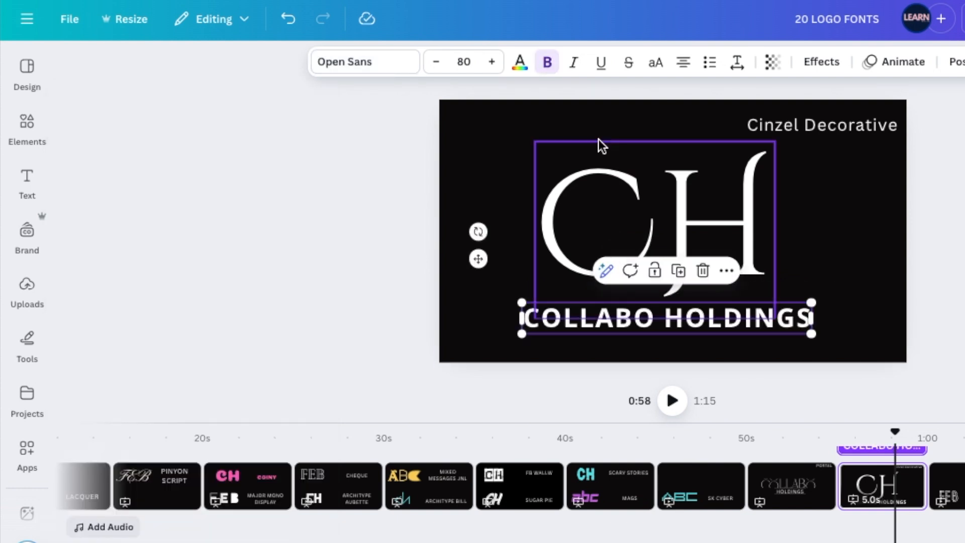
click(821, 263)
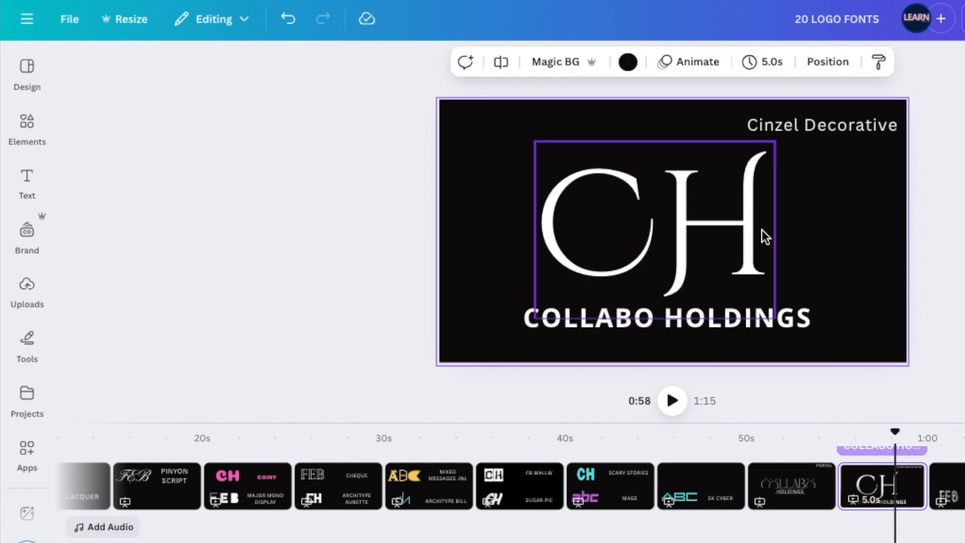
Step: Enlarge the CH lettering to font size 495 and align its left edge with the COLLABO HOLDINGS text
click(737, 207)
drag(775, 318, 795, 334)
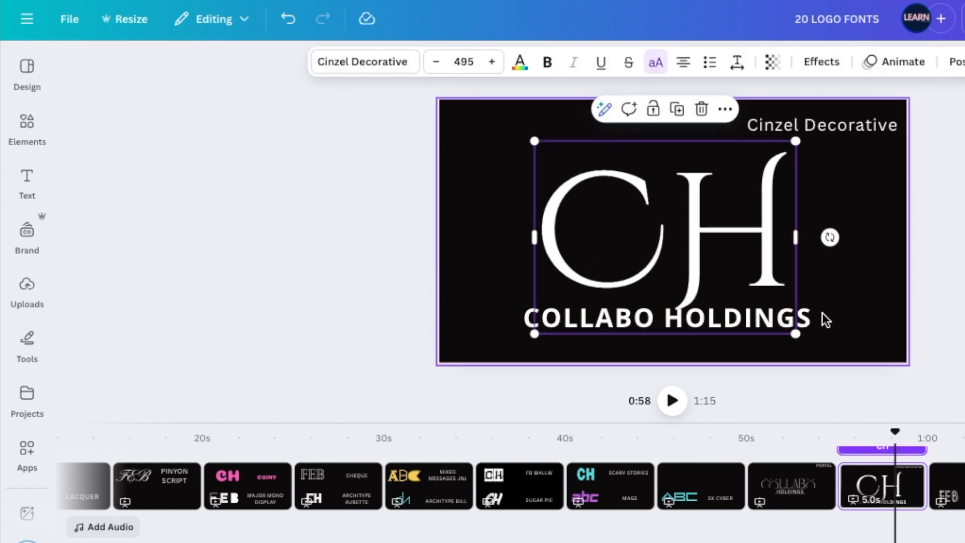
click(854, 187)
click(741, 218)
drag(741, 218, 732, 214)
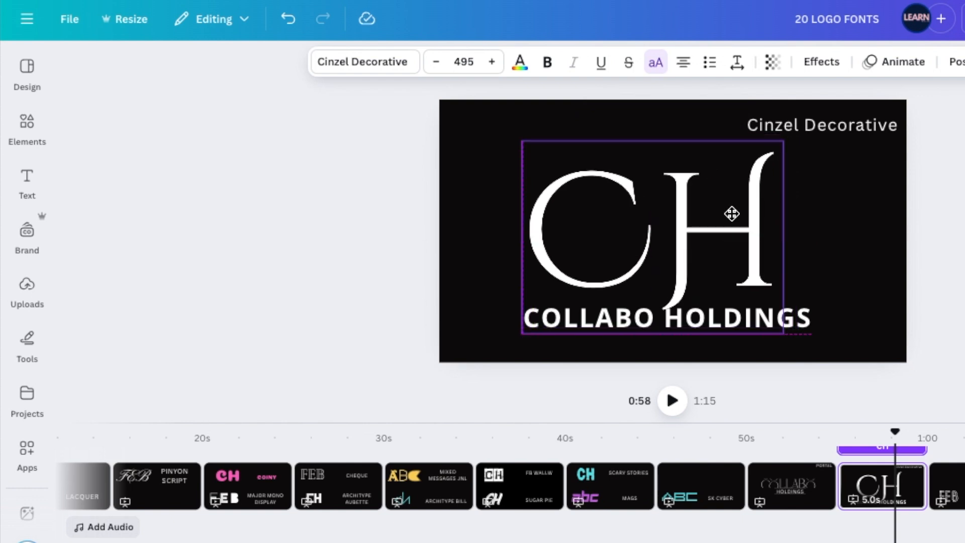
click(834, 329)
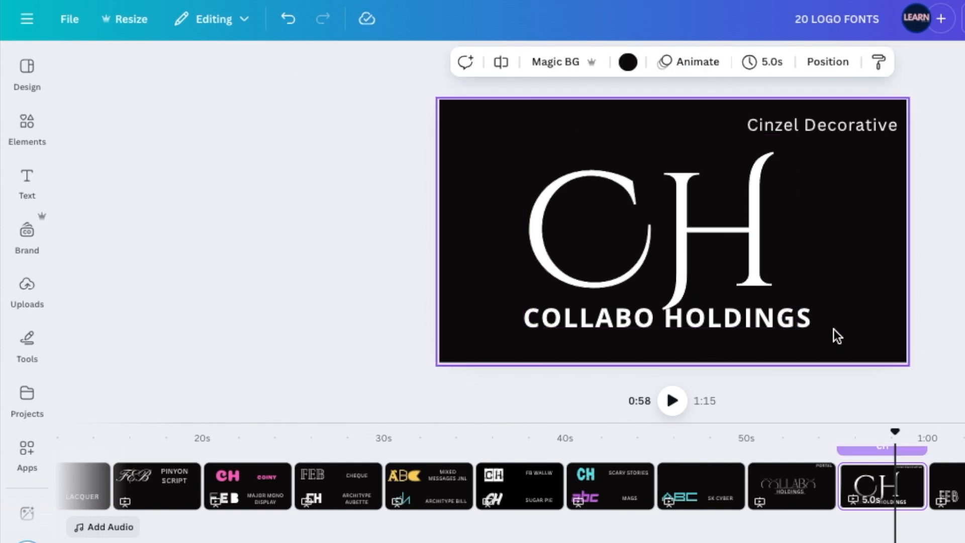
Step: Increase the letter spacing of the CH lettering so it spreads across the COLLABO HOLDINGS text
click(734, 270)
click(737, 64)
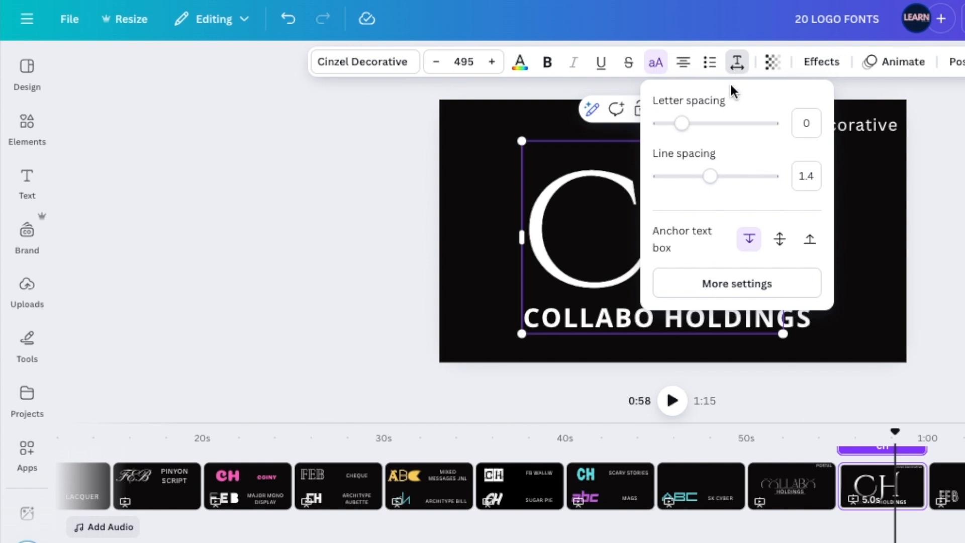
drag(683, 124, 698, 132)
click(852, 324)
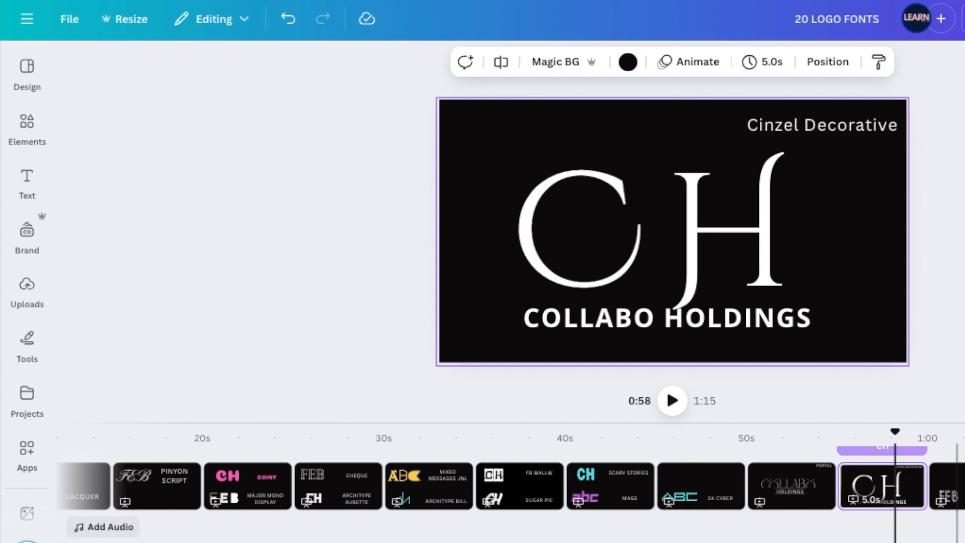
Step: Nudge the CH lettering down slightly so the H's tail overlaps the COLLABO HOLDINGS text
scroll(784, 281, up, 5)
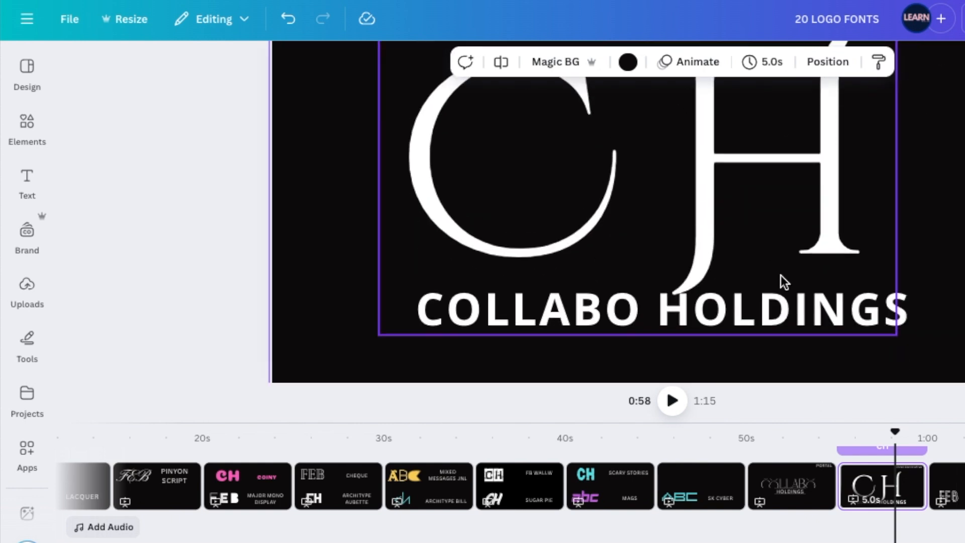
click(767, 172)
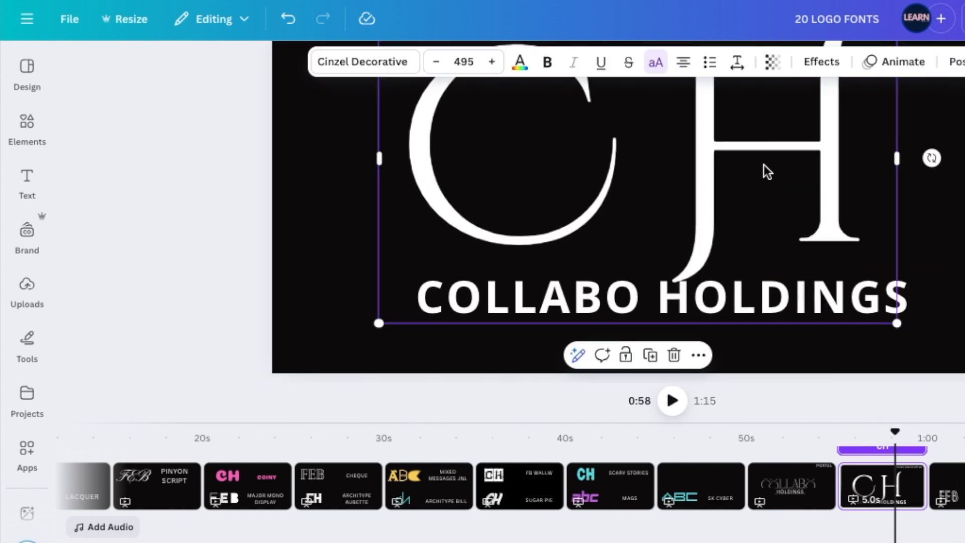
click(767, 171)
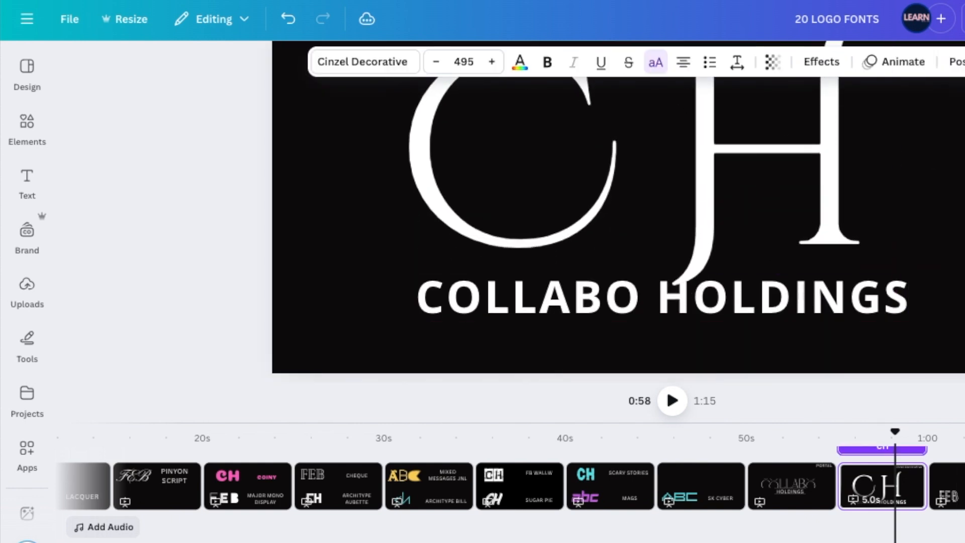
key(Escape)
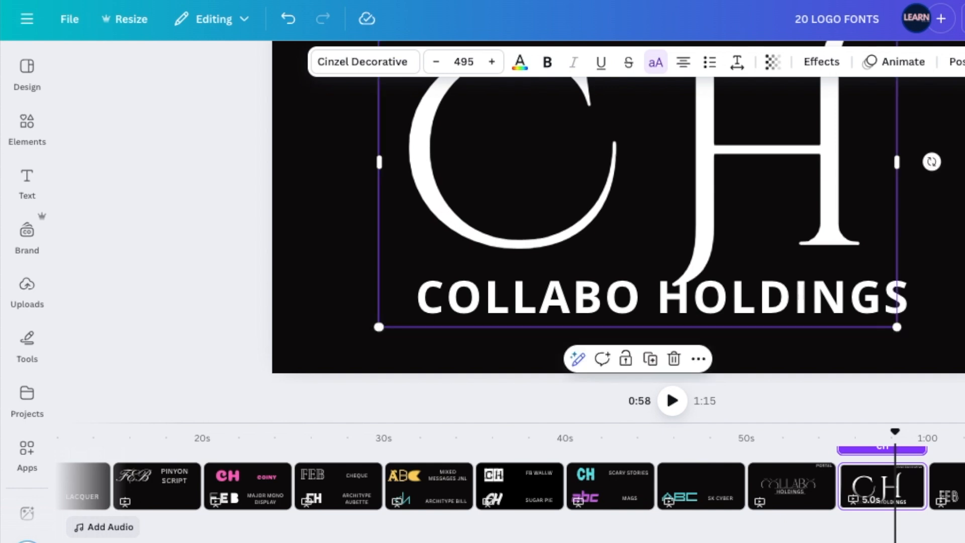
click(338, 241)
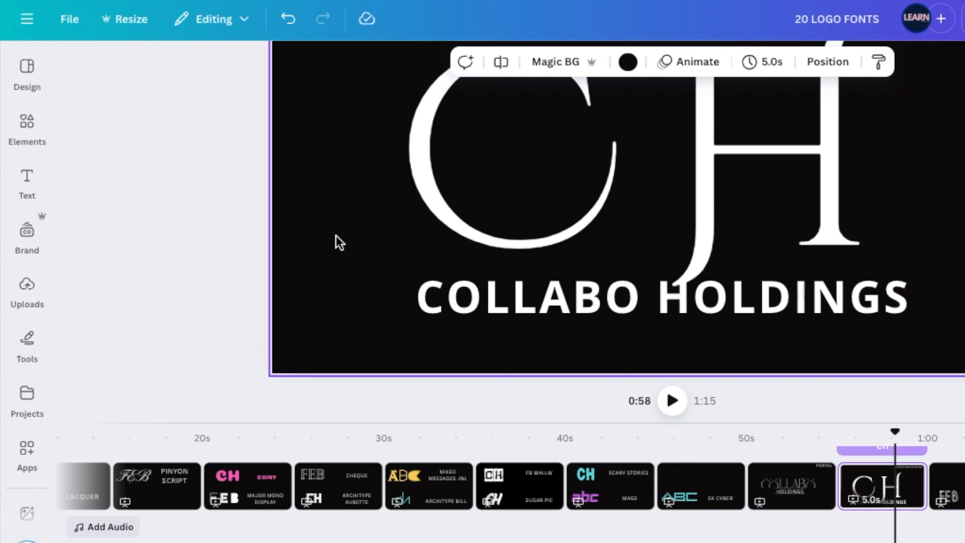
Step: Add a circle shape, shrink it into a small tilted oval and place it where the H's tail meets HOLDINGS
key(ctrl+v)
drag(669, 84, 704, 203)
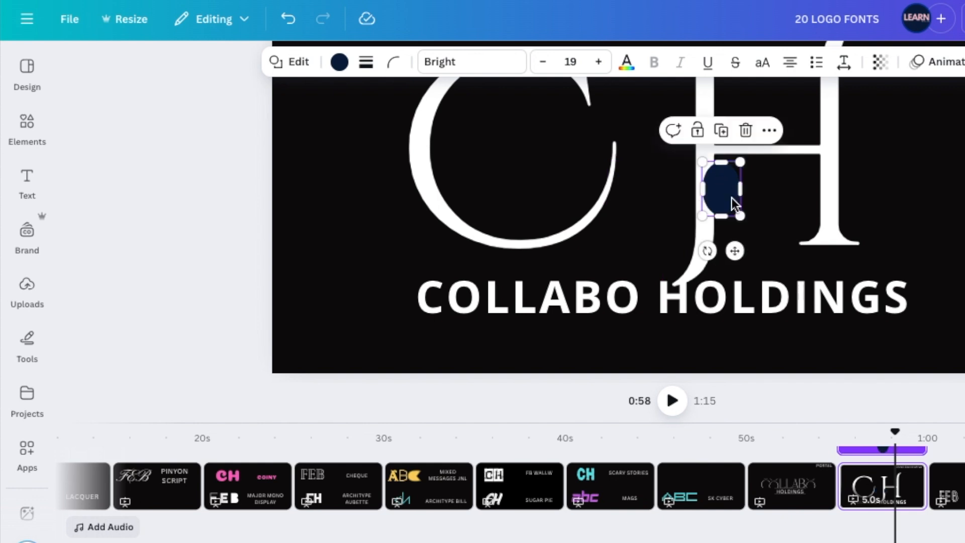
click(769, 221)
drag(722, 203, 689, 278)
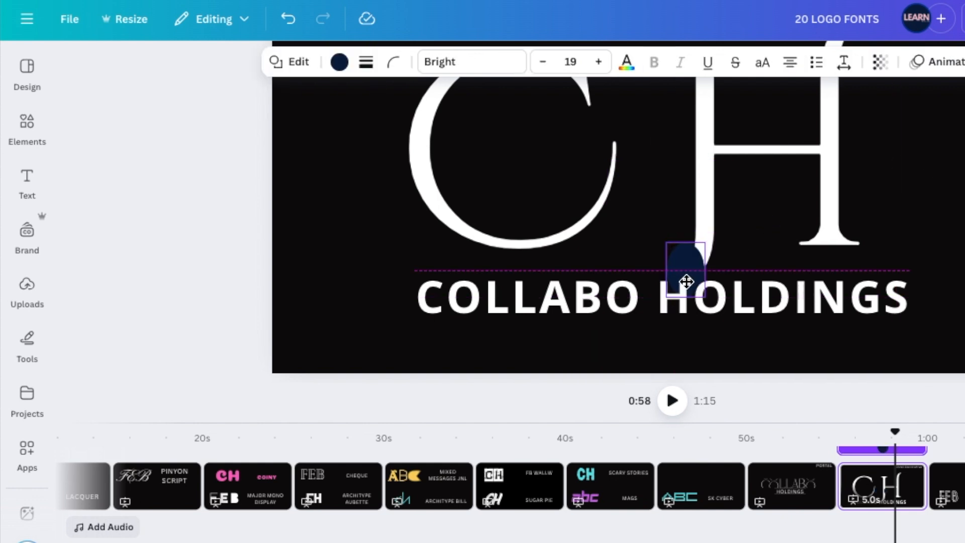
scroll(704, 251, up, 3)
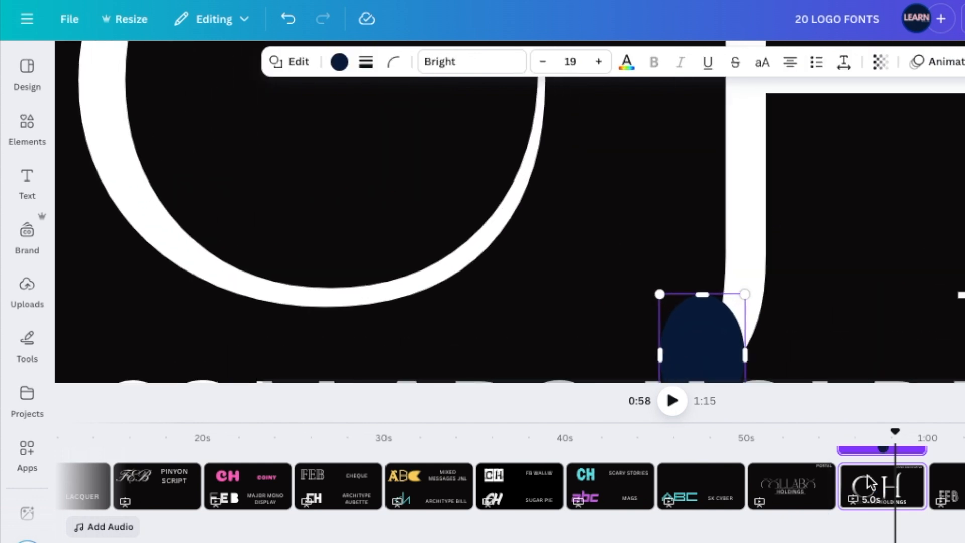
drag(736, 182, 698, 241)
Step: Move the oval's layer between CH and COLLABO HOLDINGS and fill it with black from the Wild Orchid palette
key(alt+1)
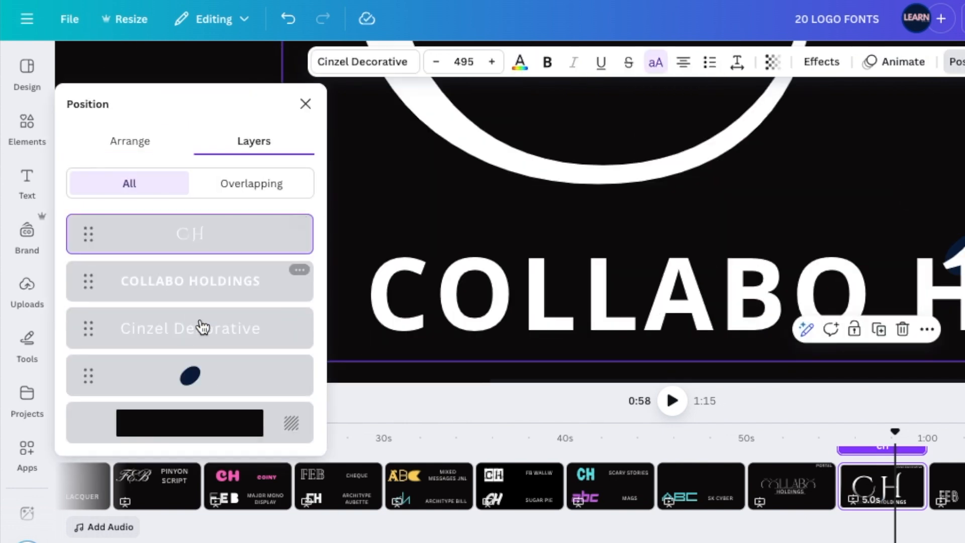
drag(207, 385, 209, 271)
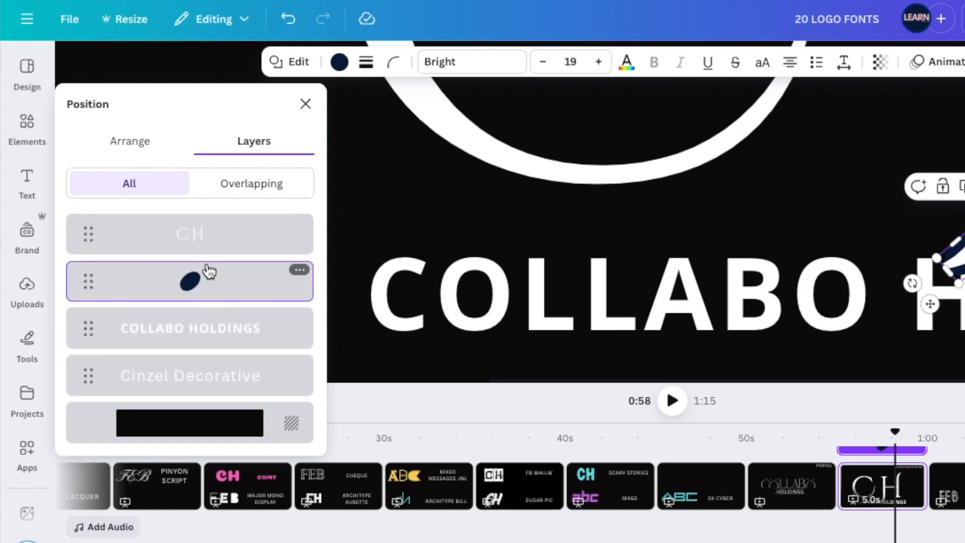
click(340, 62)
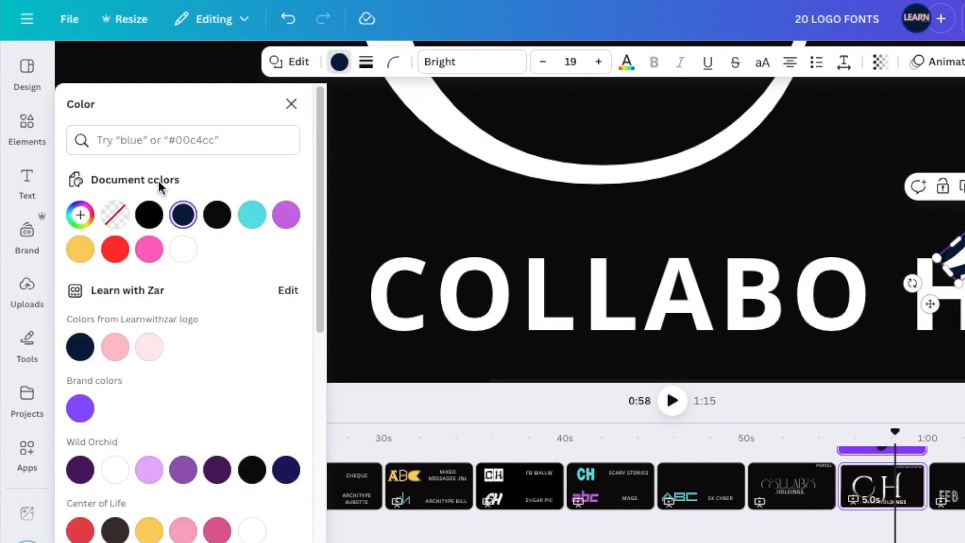
scroll(246, 428, down, 1)
click(252, 450)
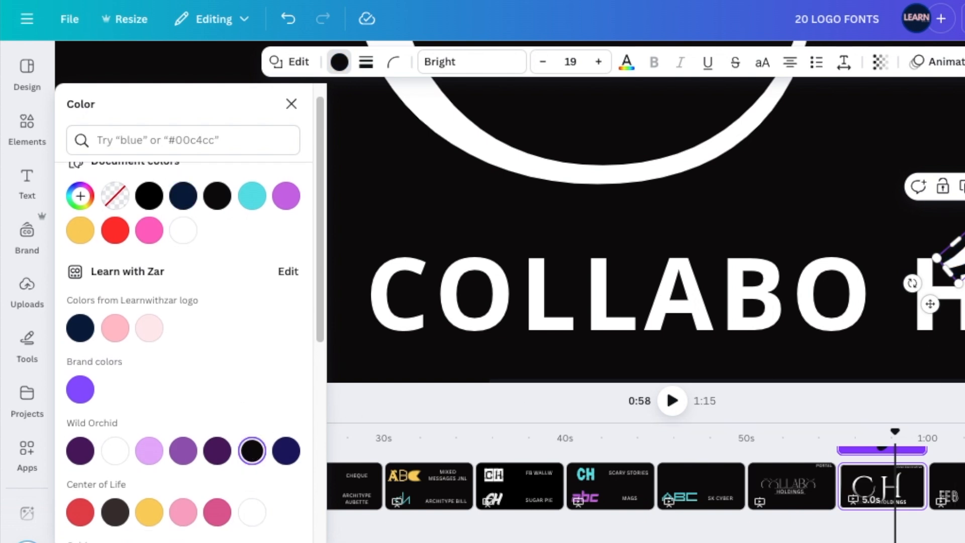
click(885, 371)
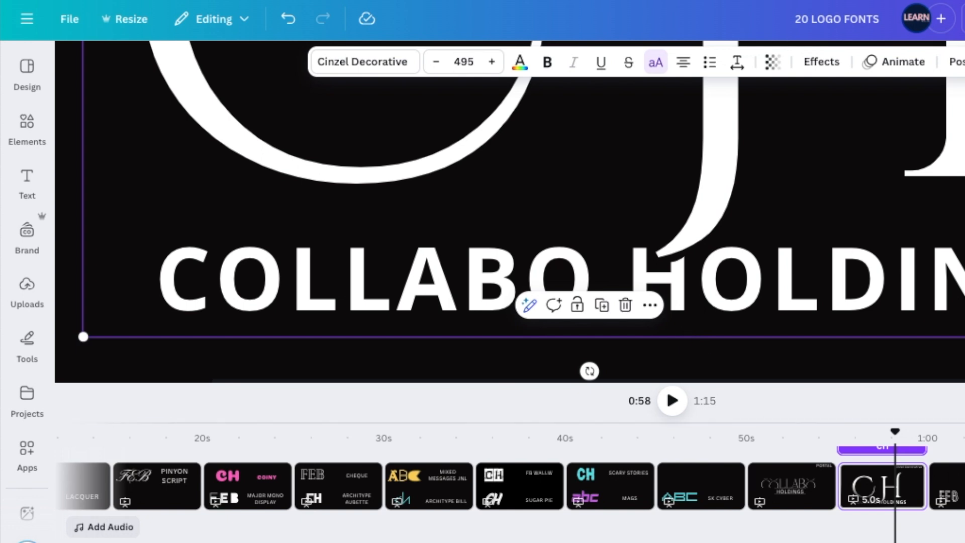
Step: Add another circle, shrink it to fit inside the first O of COLLABO and colour it red
scroll(928, 337, down, 5)
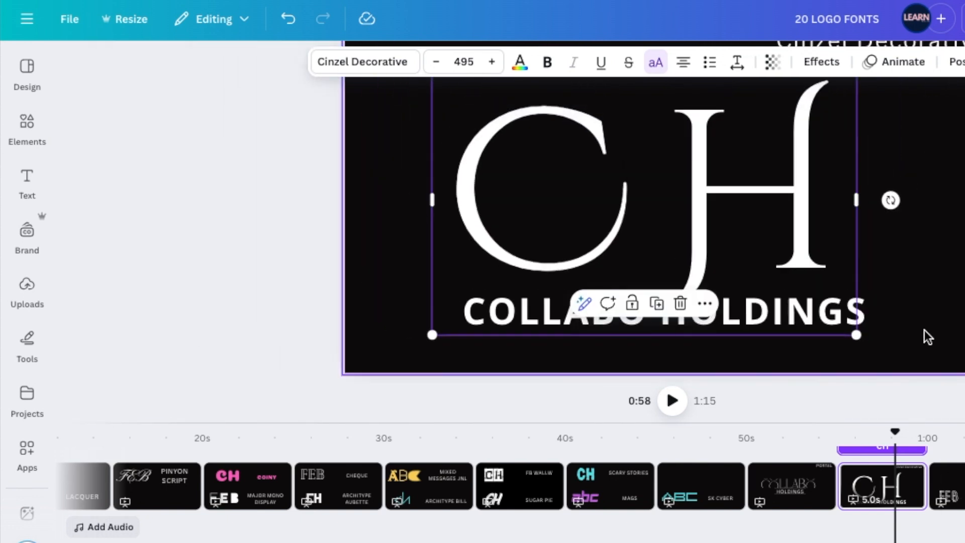
click(592, 356)
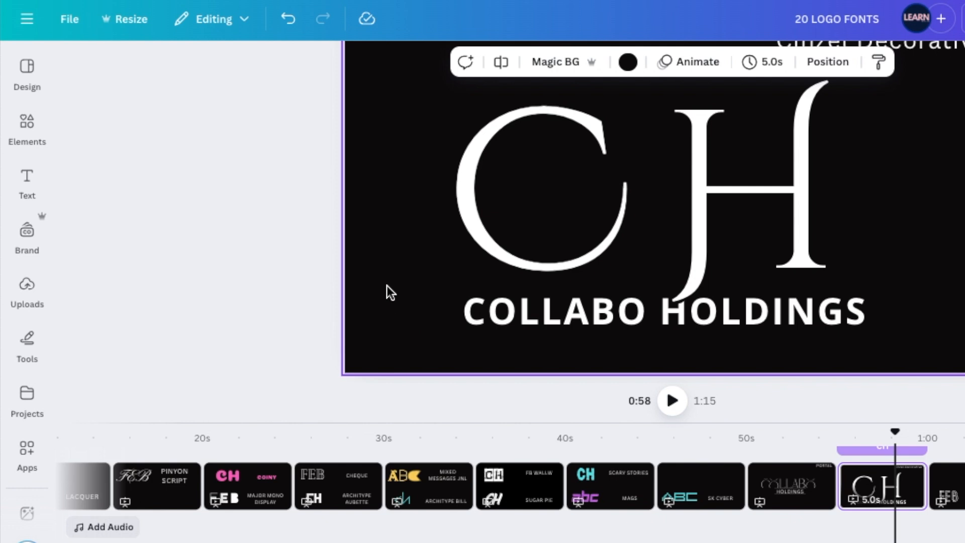
key(c)
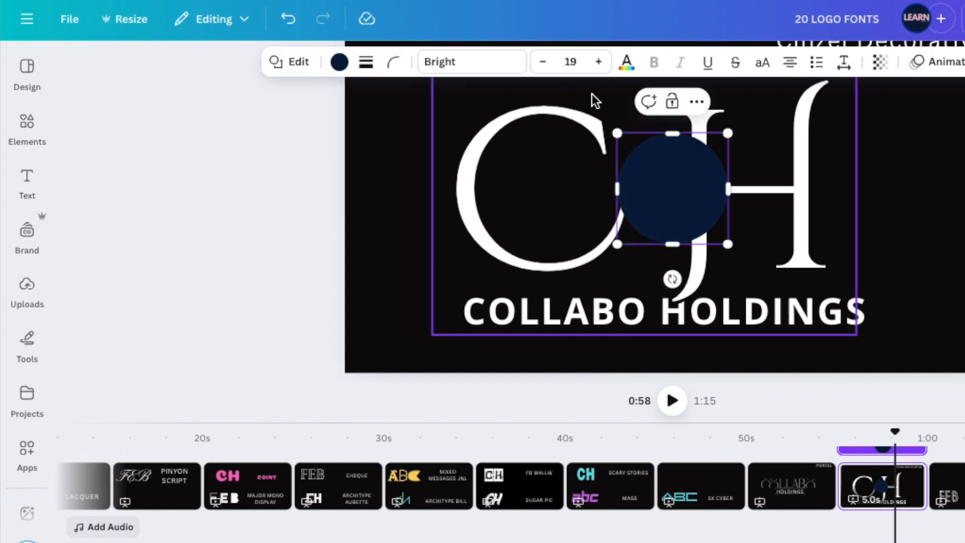
drag(726, 135, 629, 233)
drag(637, 278, 521, 348)
click(340, 62)
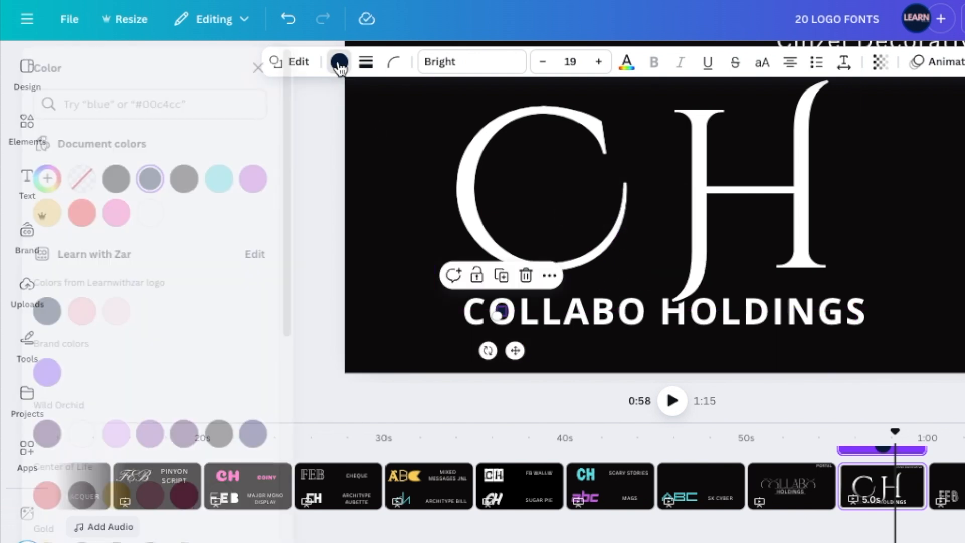
click(387, 322)
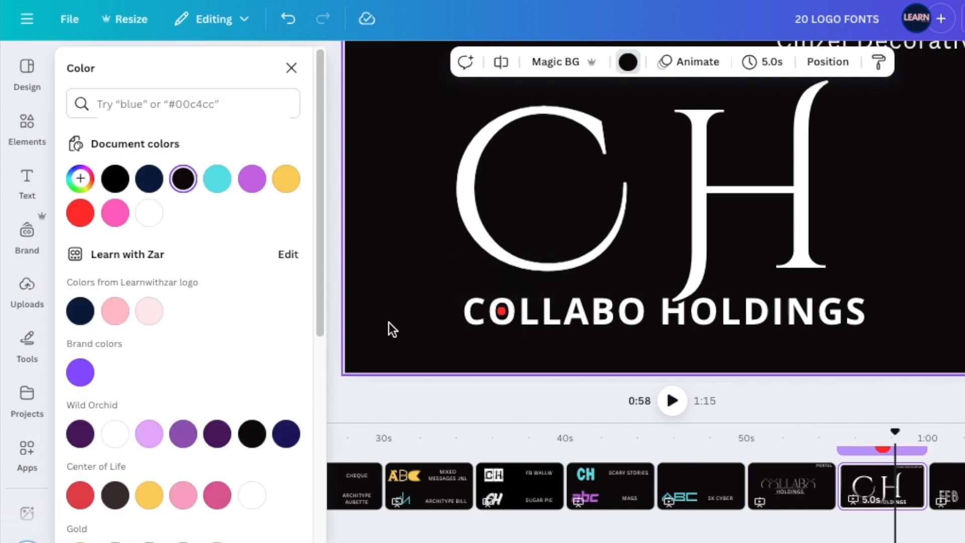
Step: Duplicate the red dot into the last O of COLLABO and the O of HOLDINGS
click(502, 312)
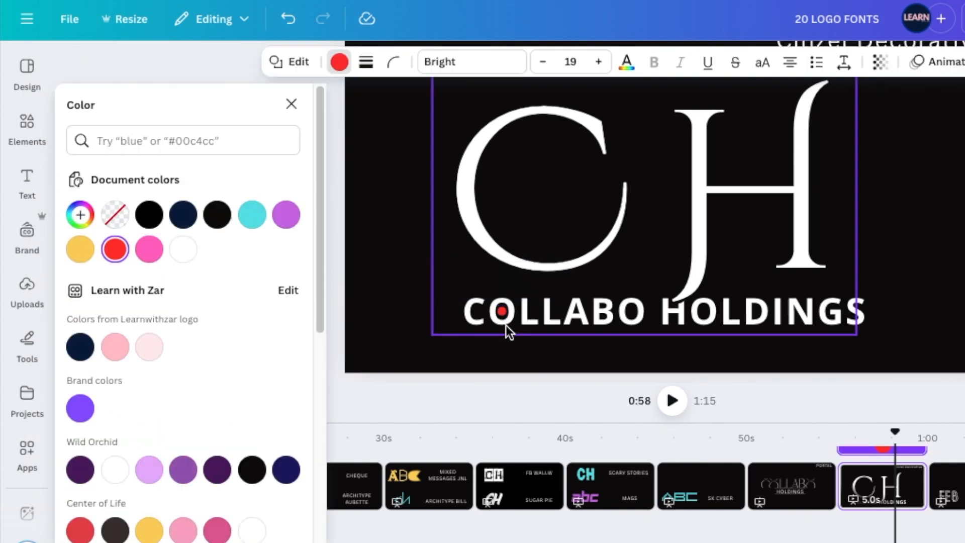
click(502, 277)
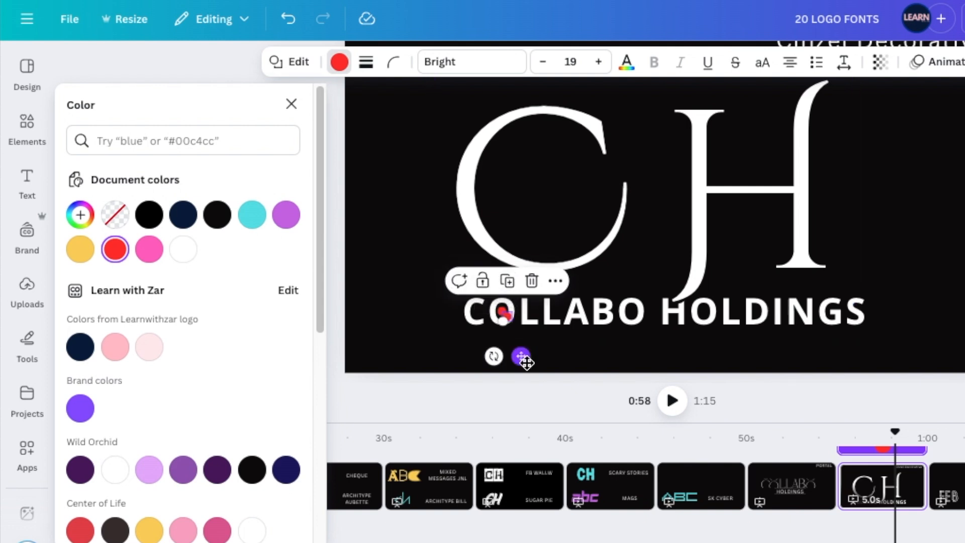
drag(530, 358, 651, 355)
click(633, 277)
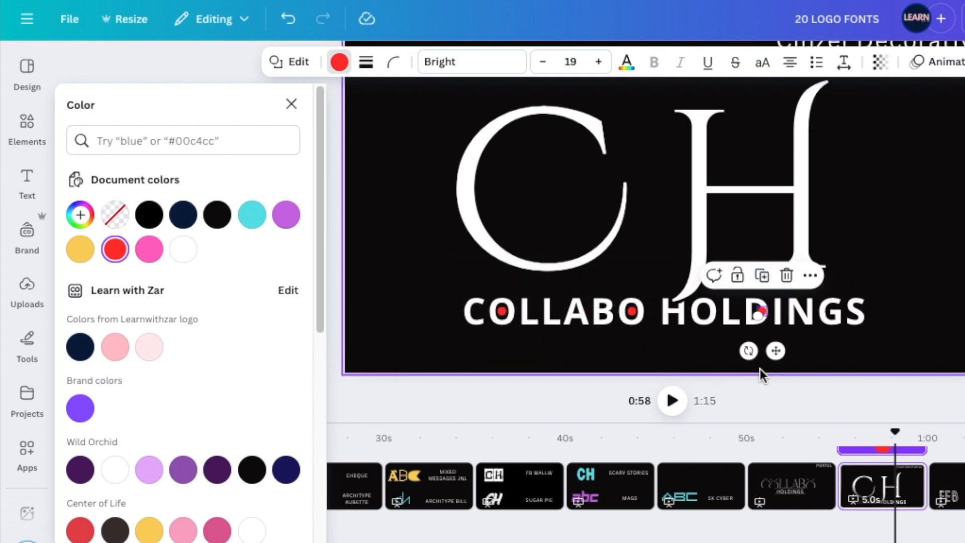
drag(777, 355, 724, 356)
click(935, 359)
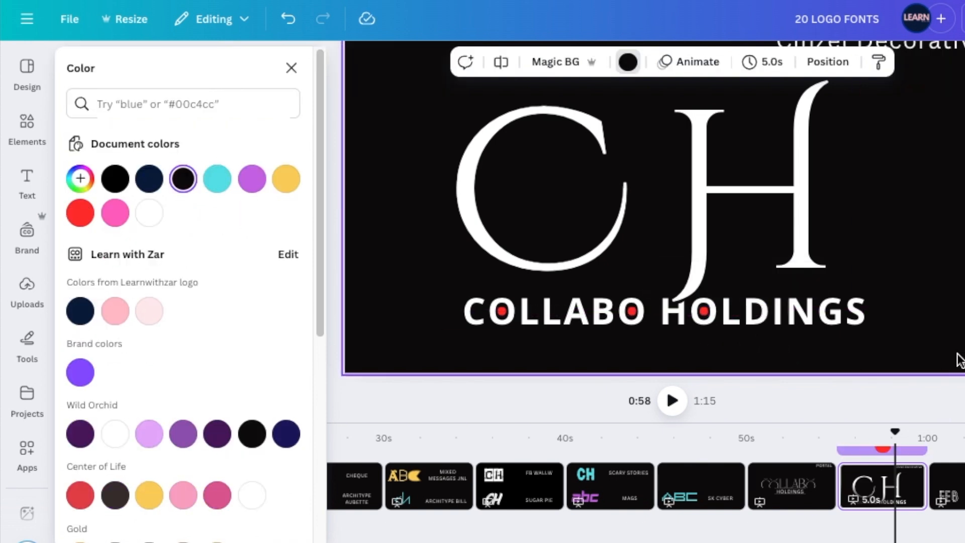
Step: On the METROPOLIS page, move the FEB sample lettering up and replace it with the letter C
scroll(892, 355, up, 2)
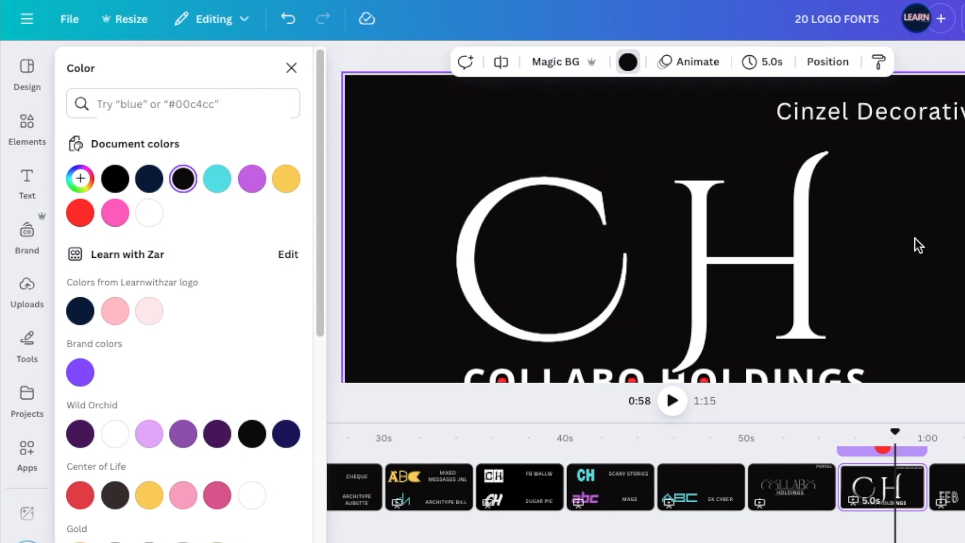
scroll(916, 241, down, 1)
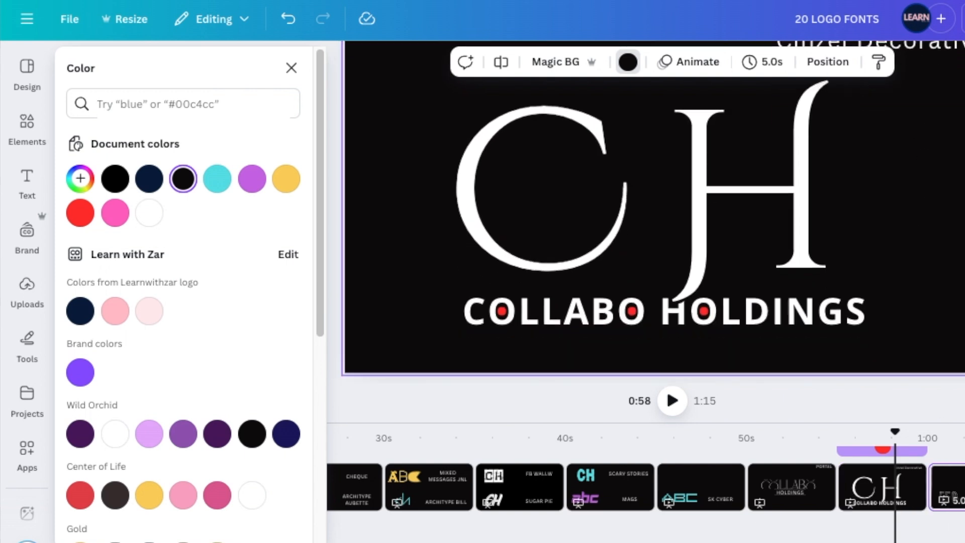
scroll(900, 261, down, 5)
click(821, 123)
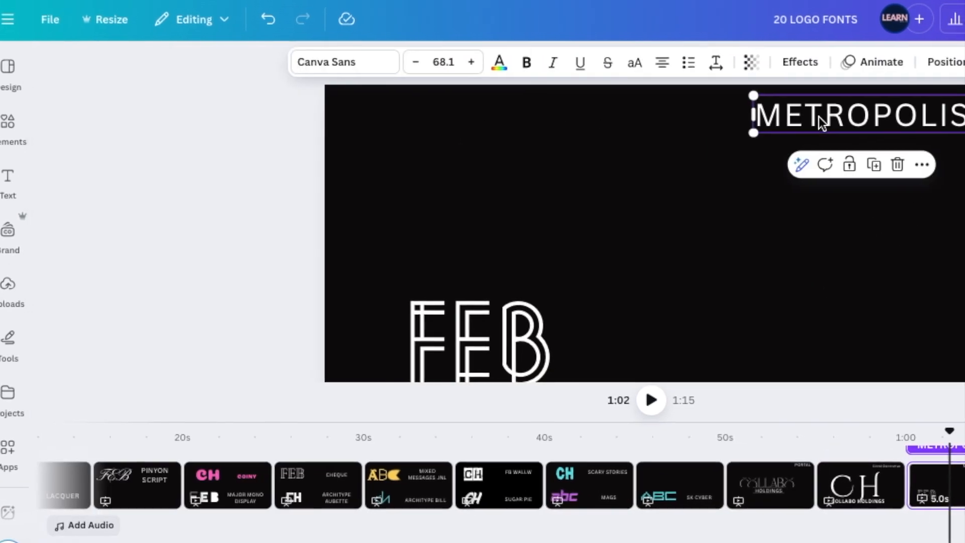
scroll(674, 204, down, 2)
click(459, 267)
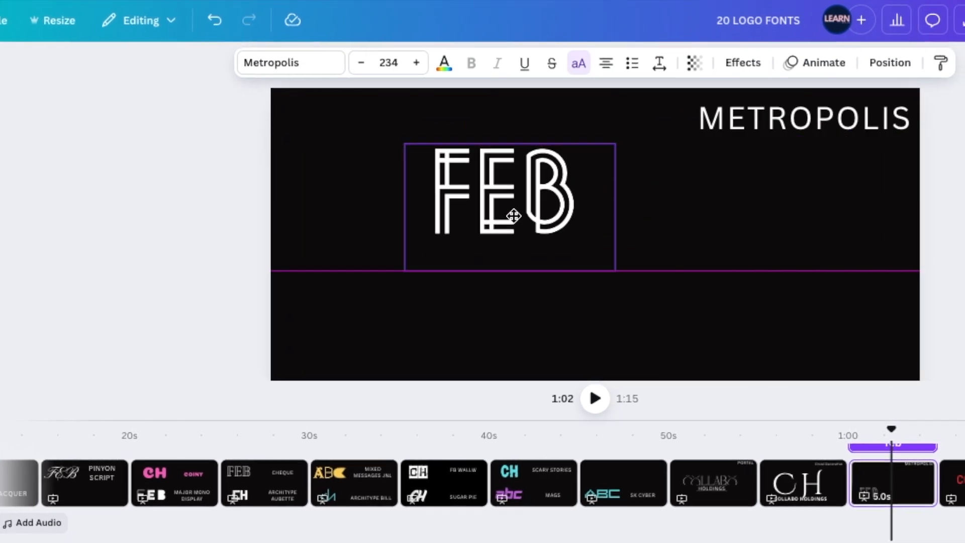
double_click(459, 271)
text(CH)
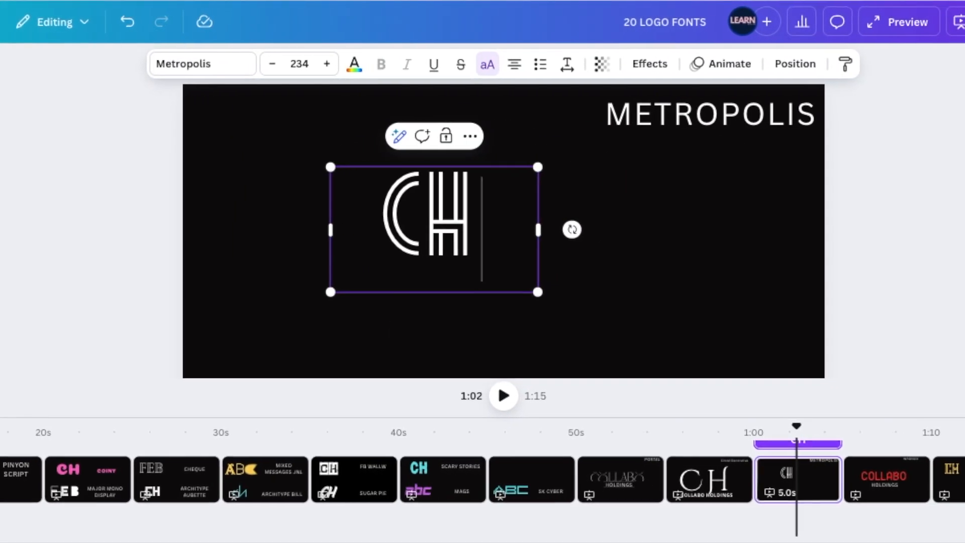
key(BackSpace)
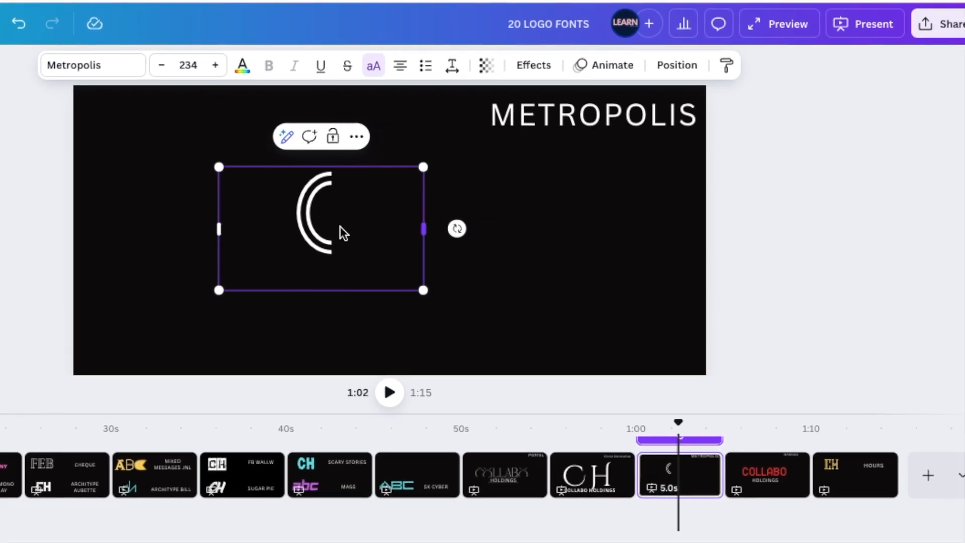
Step: Narrow the C's text box, enlarge the letter to font size 453 and move it nearer the page centre
drag(424, 229, 267, 228)
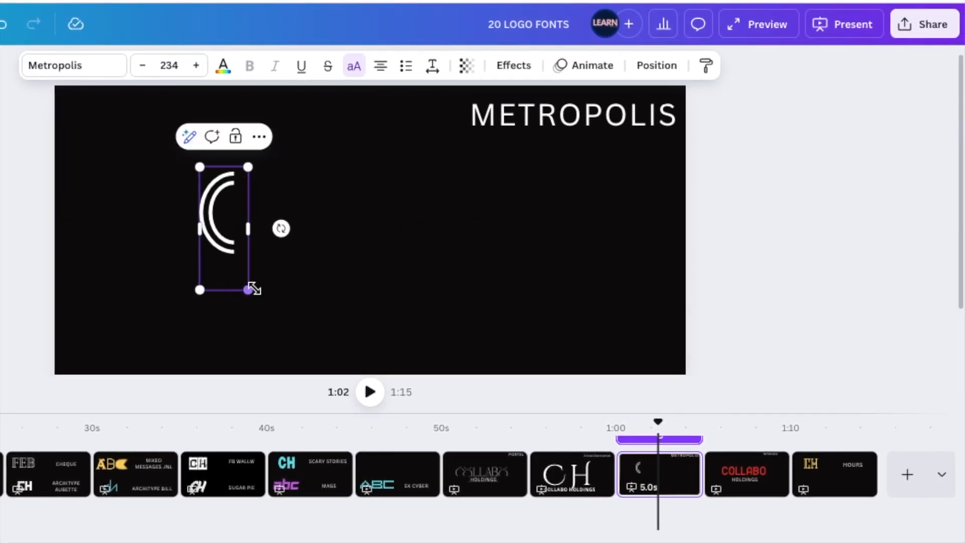
drag(254, 289, 382, 380)
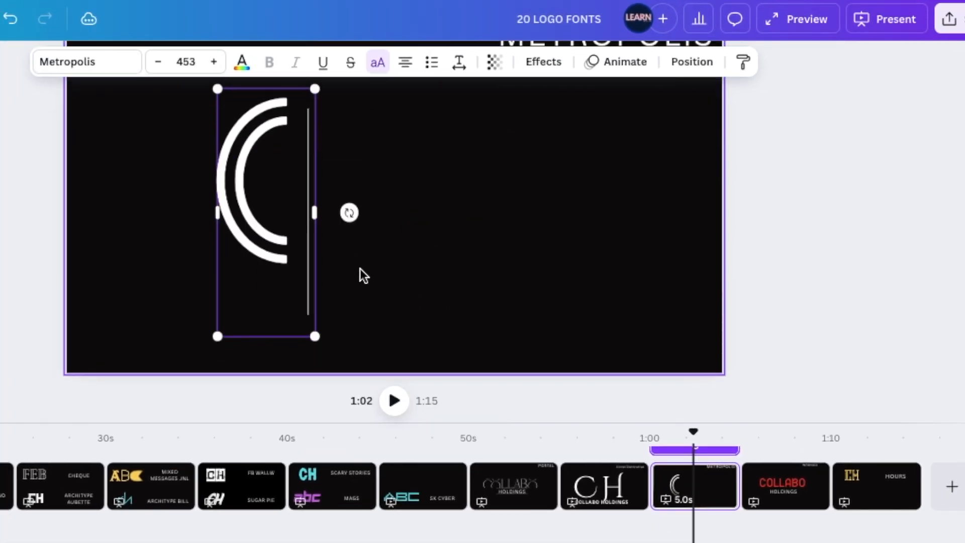
click(352, 284)
drag(267, 241, 334, 239)
Step: Duplicate the C, change the copy to H and position it lower so the two letters interlock as a monogram
click(368, 123)
drag(364, 270, 478, 263)
double_click(478, 263)
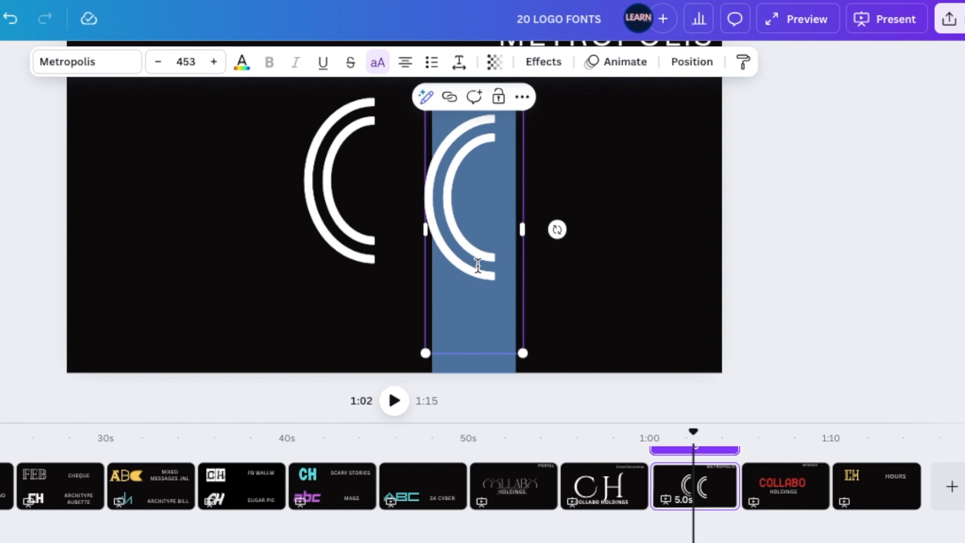
text(H)
click(578, 246)
drag(497, 221, 448, 242)
click(538, 276)
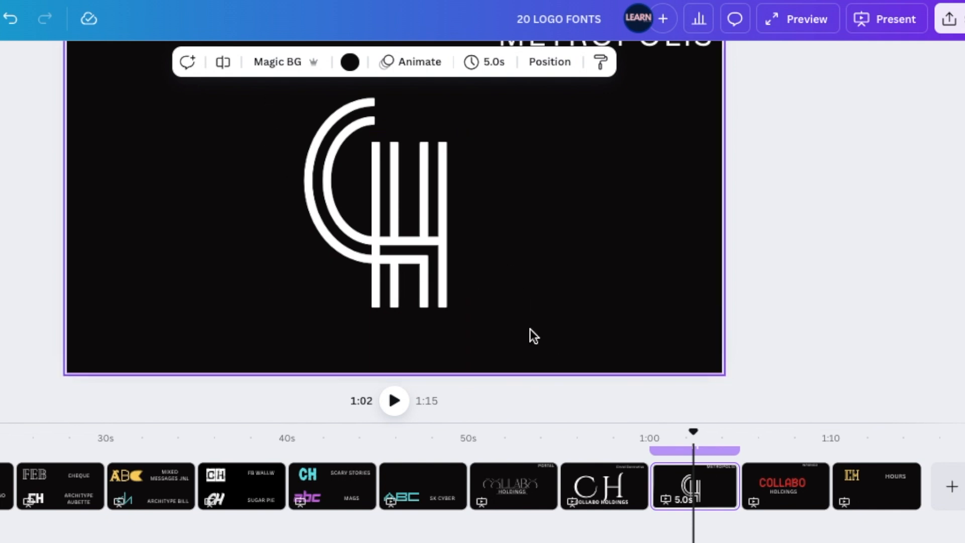
Step: Group the interlocked C and H and move the monogram slightly up on the page
drag(236, 134, 416, 287)
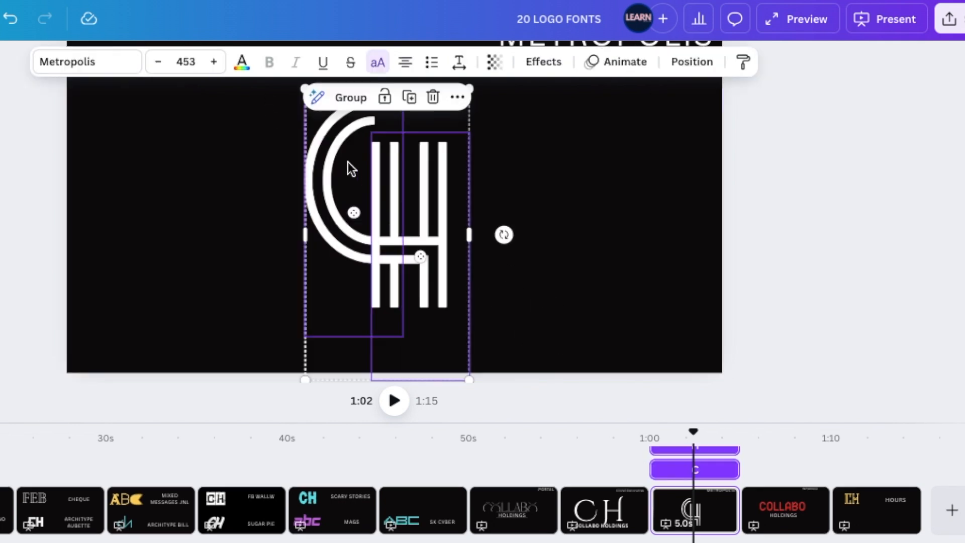
click(350, 108)
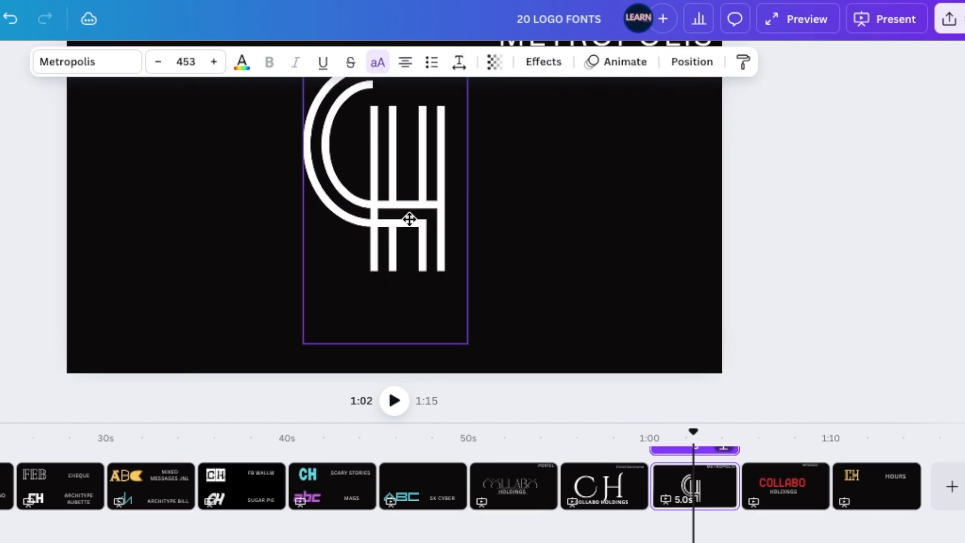
click(511, 336)
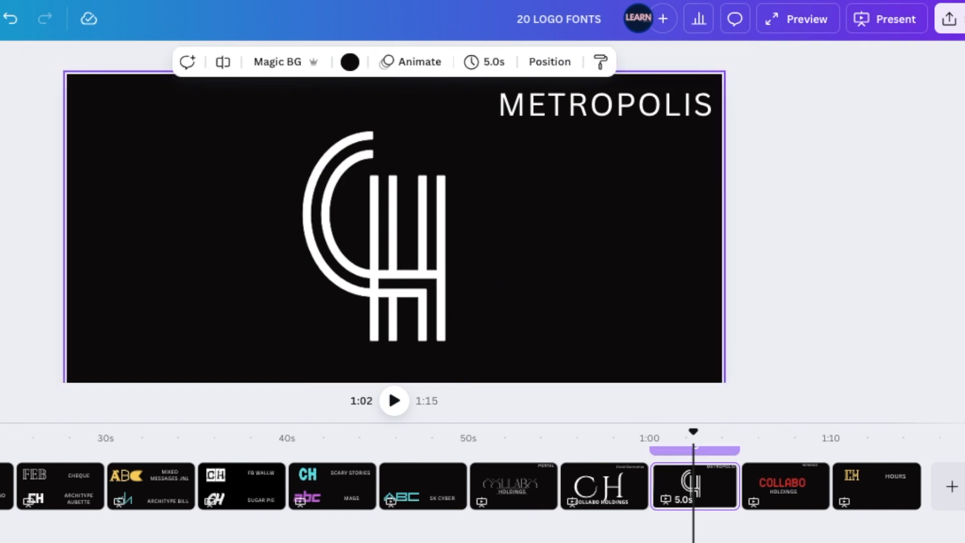
Step: Add a text box to the METROPOLIS page and place it just below the CH monogram
key(t)
click(402, 242)
drag(402, 242, 415, 345)
key(ctrl+z)
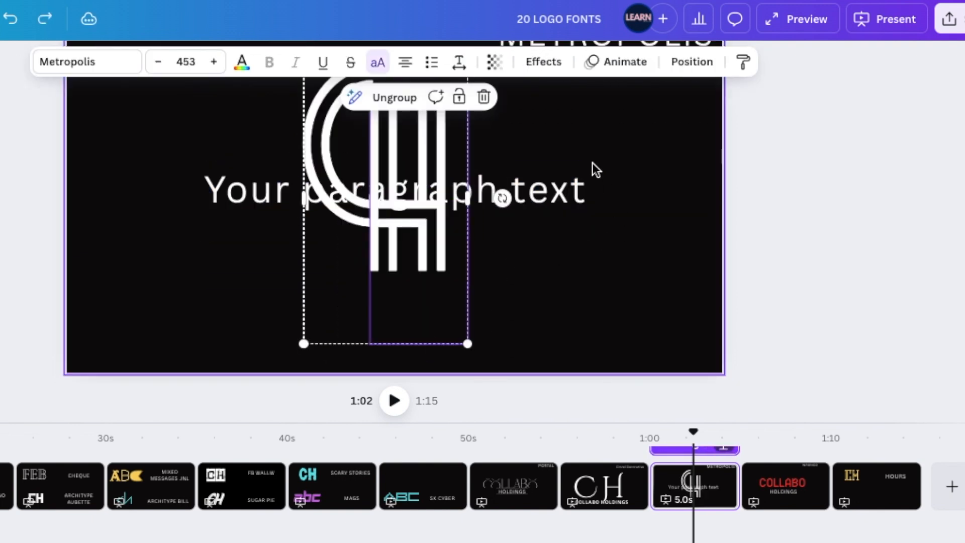
click(544, 194)
drag(544, 194, 546, 304)
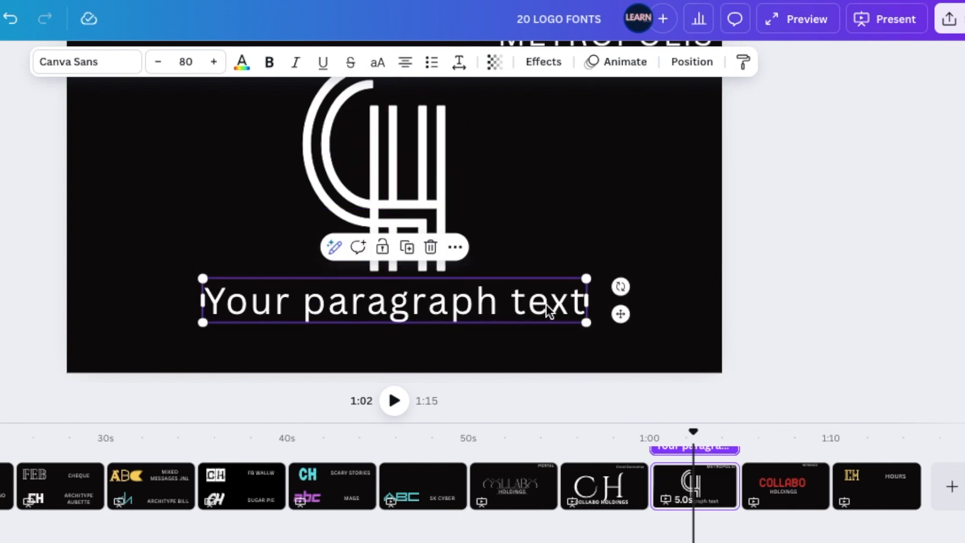
Step: Replace the placeholder text below the monogram with COLLABO HOLDINGS
double_click(336, 304)
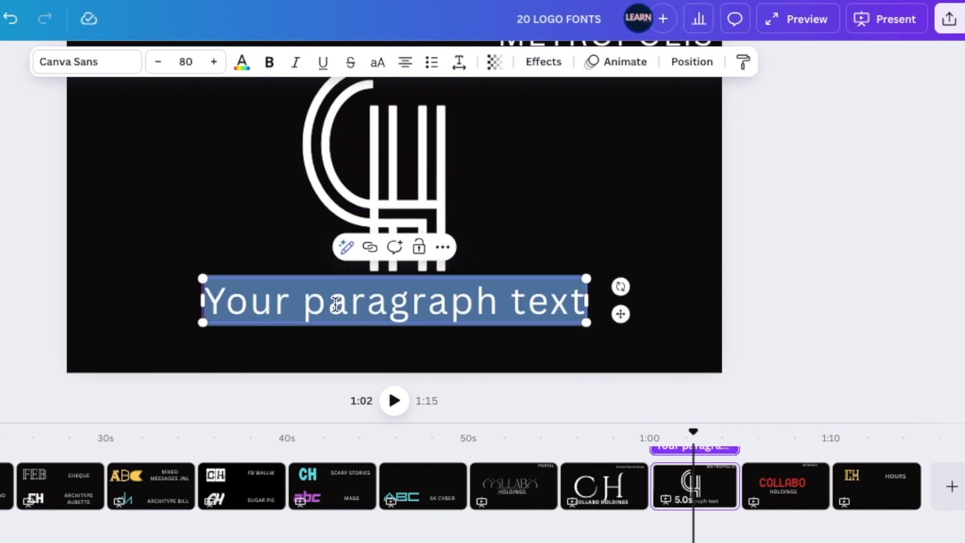
text(CO)
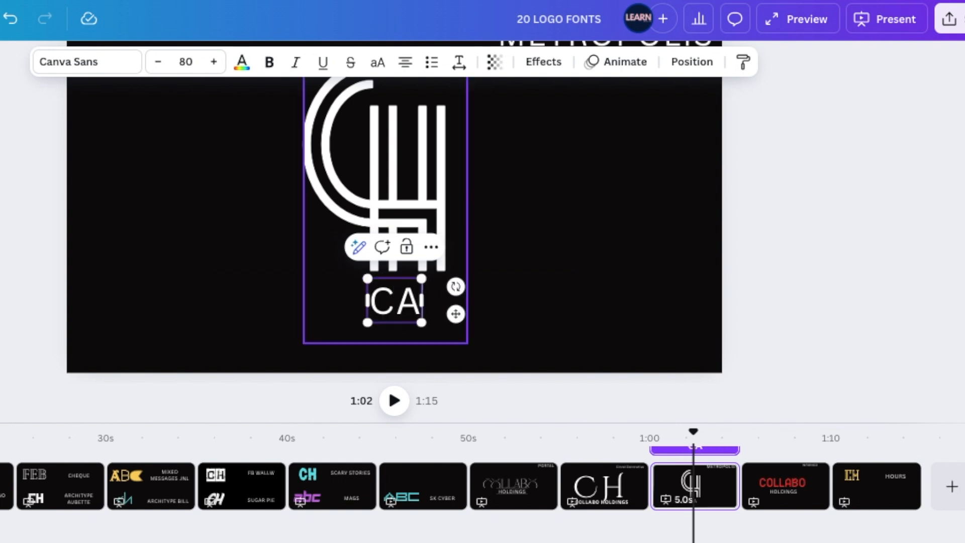
text(LLABO HOLDINGS)
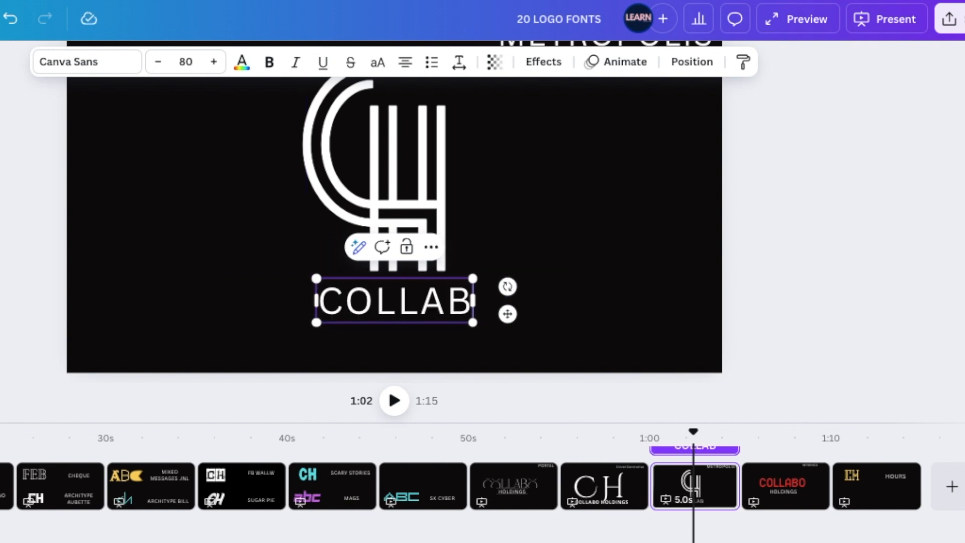
key(Escape)
click(626, 227)
scroll(559, 292, up, 2)
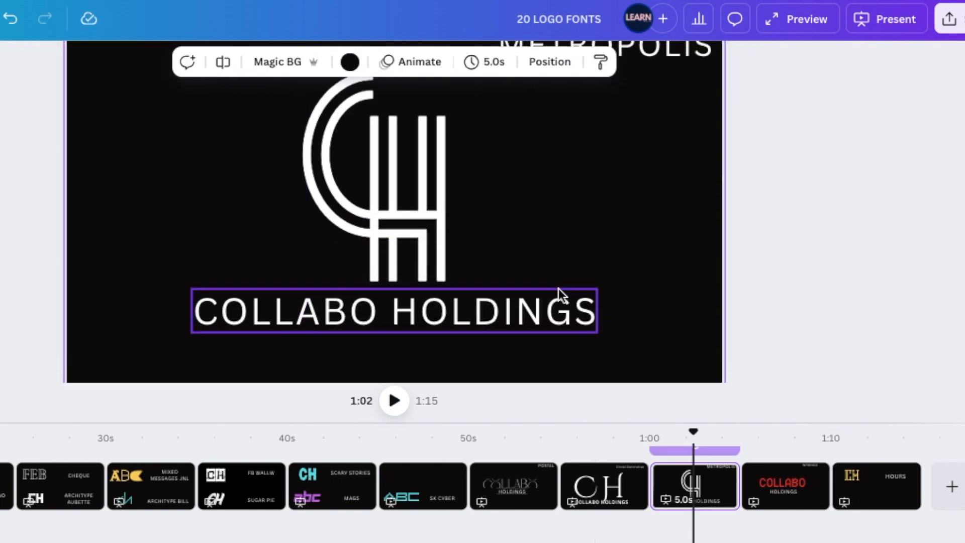
scroll(503, 272, down, 1)
scroll(620, 131, up, 1)
scroll(674, 319, down, 2)
Step: On the WRONGO page, shift the HOLDINGS text slightly to the right beneath the red COLLABO
click(787, 496)
scroll(528, 226, up, 1)
click(408, 207)
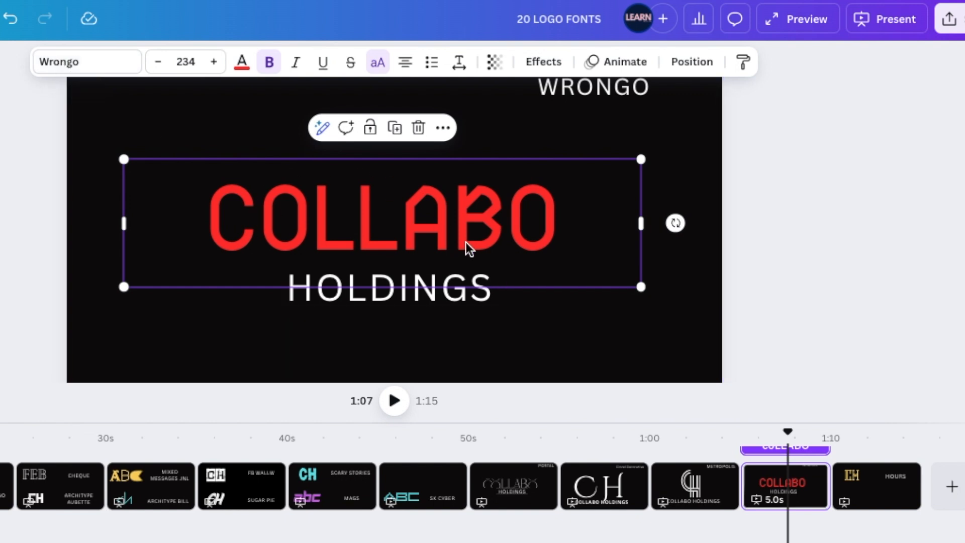
click(434, 289)
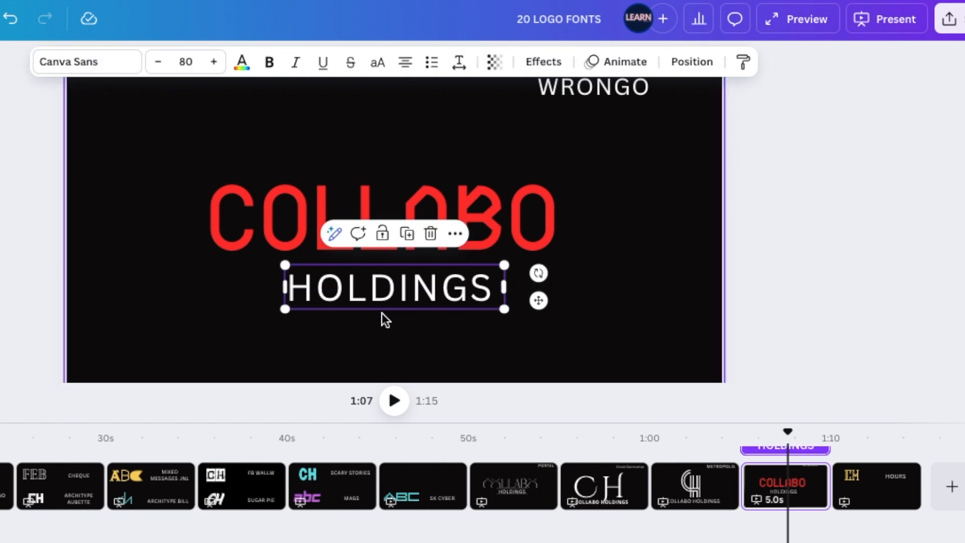
click(463, 358)
scroll(455, 342, down, 1)
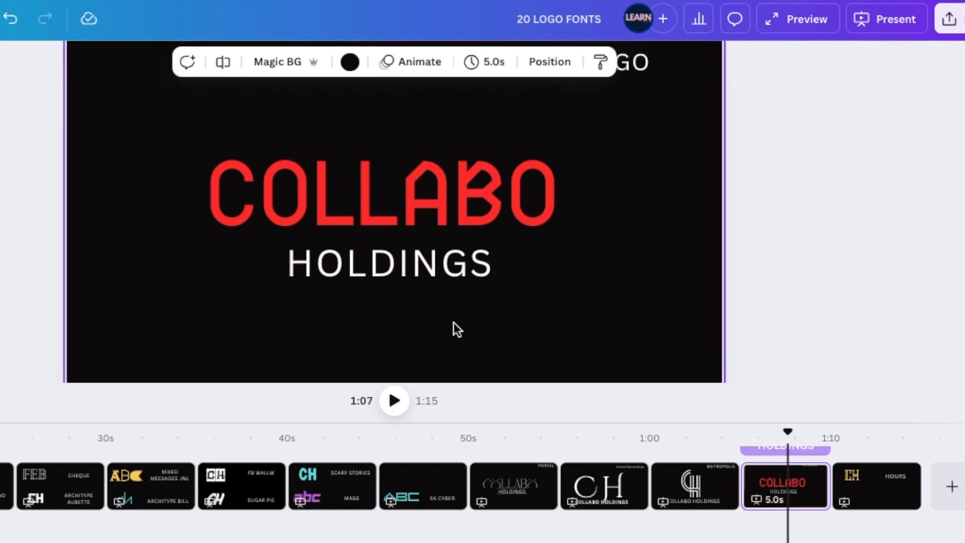
drag(456, 263, 463, 264)
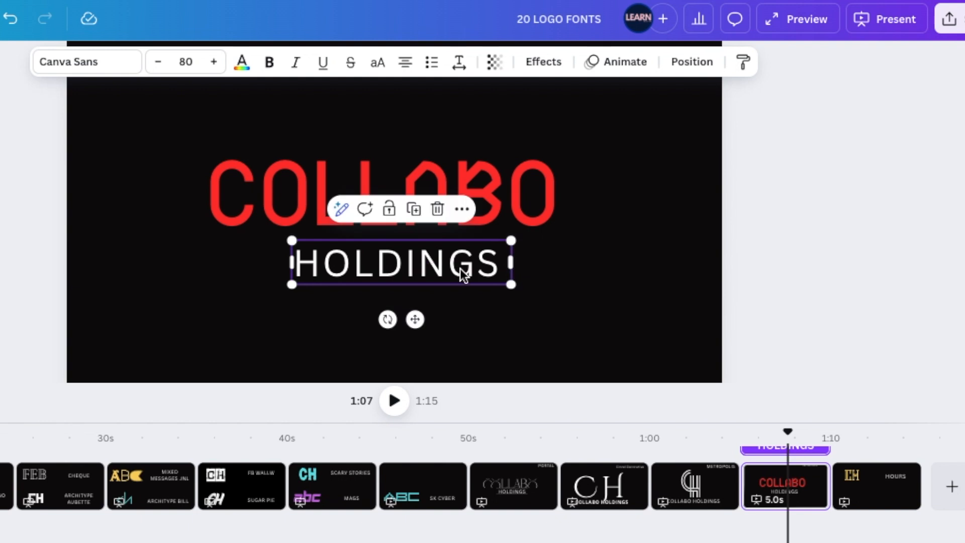
click(437, 330)
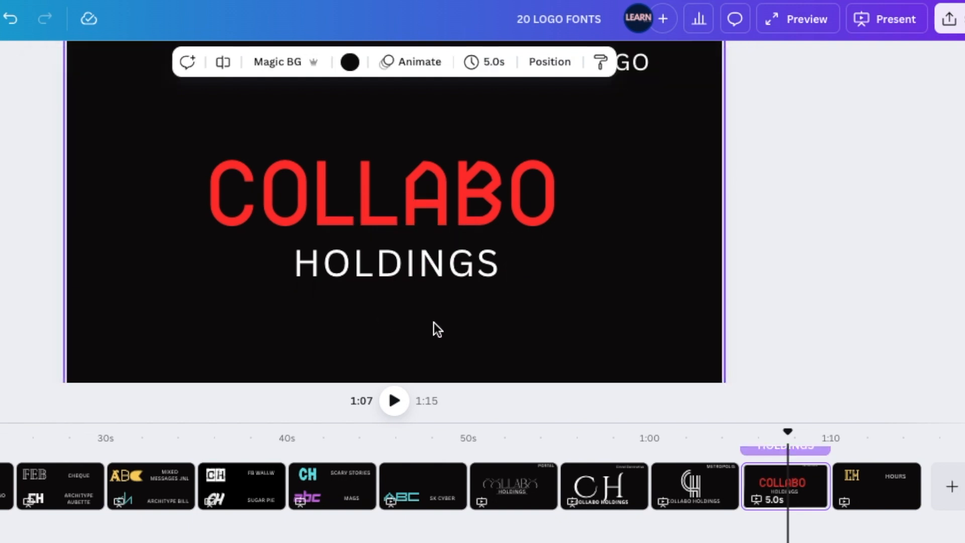
Step: Add a circle to the WRONGO page, shrink it to a small dot and place it above the I of HOLDINGS
key(ctrl+v)
drag(338, 164, 434, 273)
drag(454, 318, 418, 281)
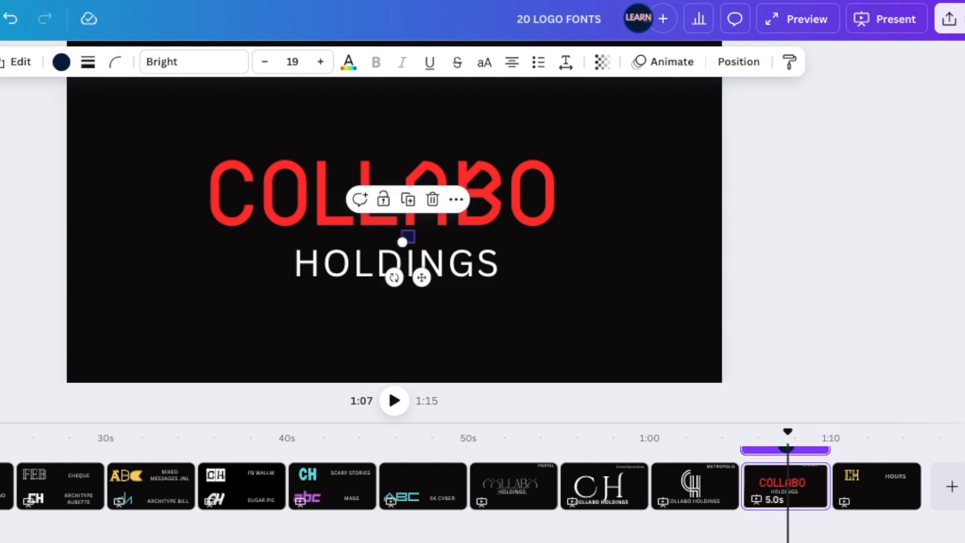
Step: Colour the dot red to match COLLABO and nudge it right so it centres above the I
click(62, 63)
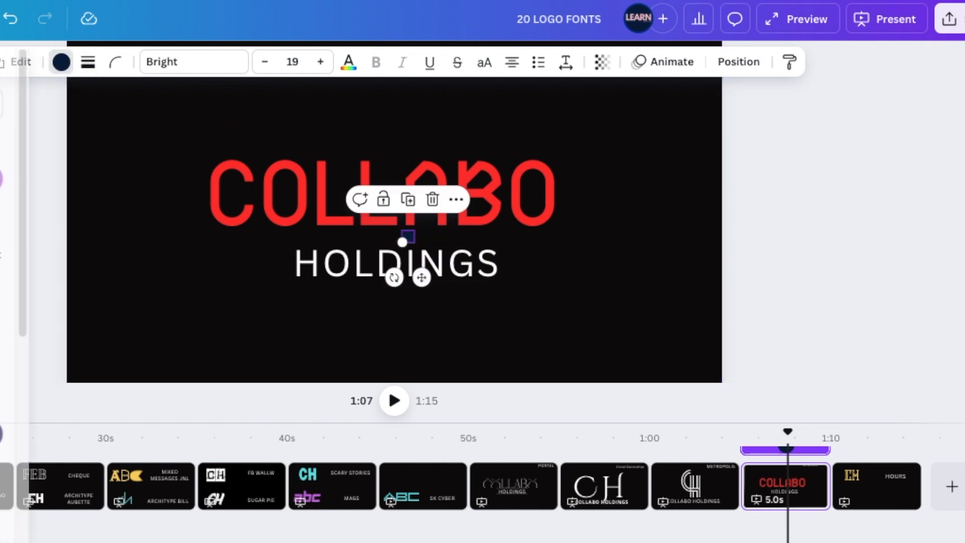
click(282, 331)
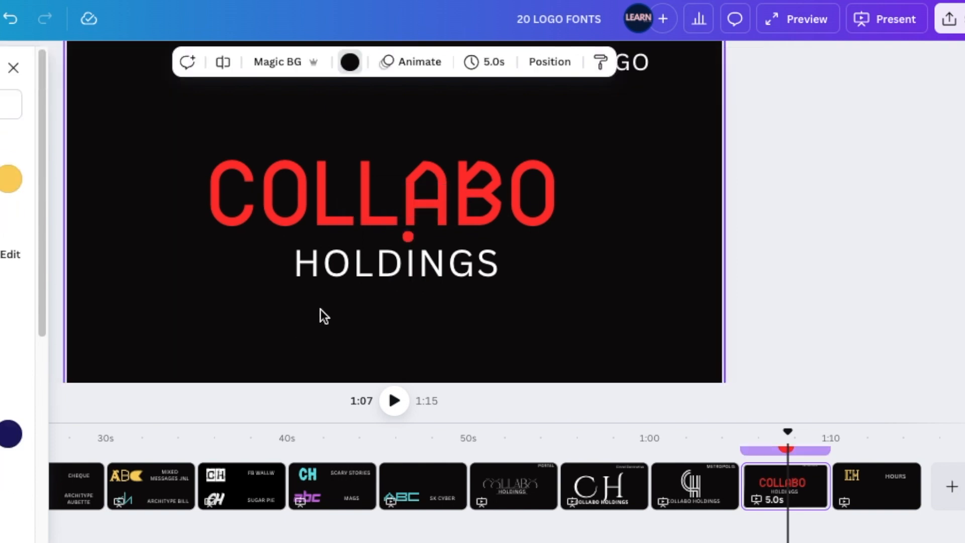
click(410, 236)
click(569, 321)
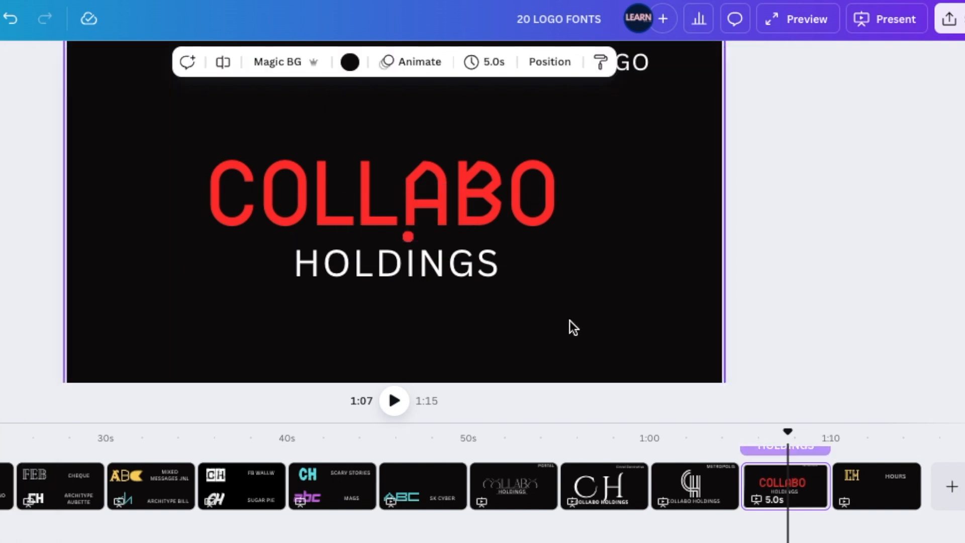
click(409, 234)
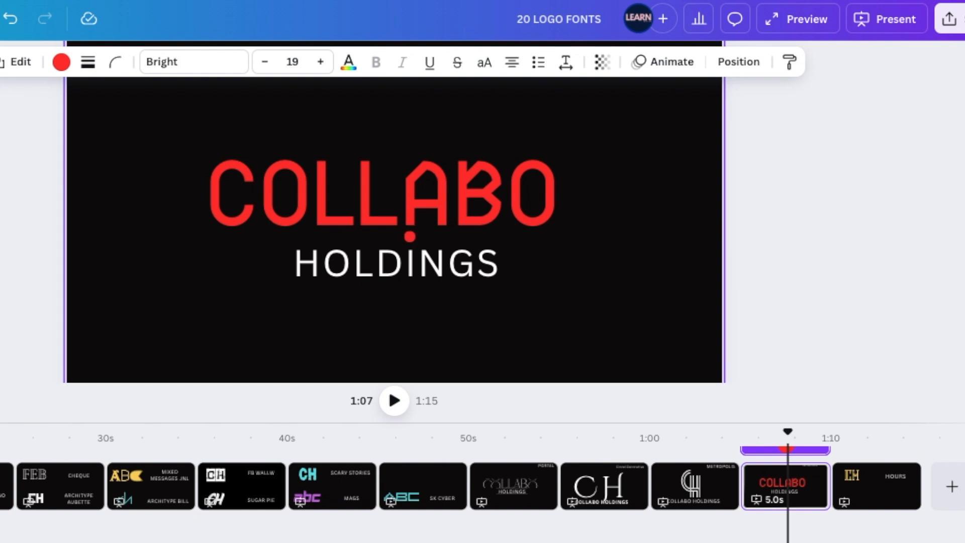
click(410, 236)
click(618, 354)
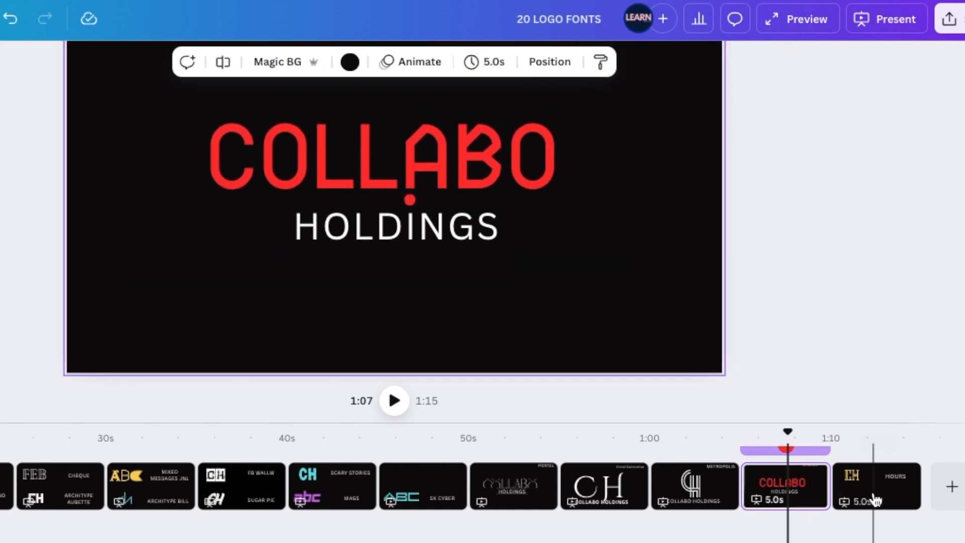
Step: On the HOURS page, move the HOURS label to the page's upper-right corner
click(878, 500)
click(566, 215)
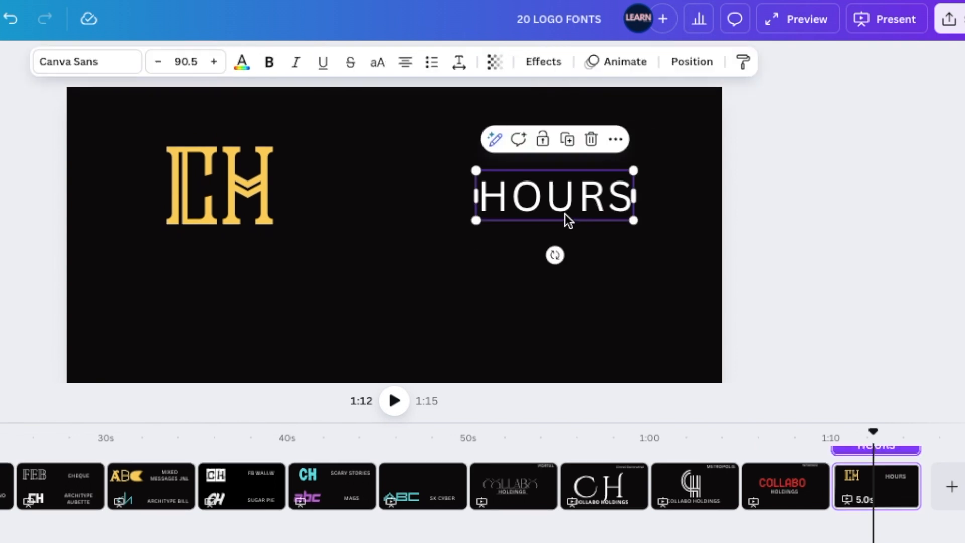
drag(578, 198, 647, 126)
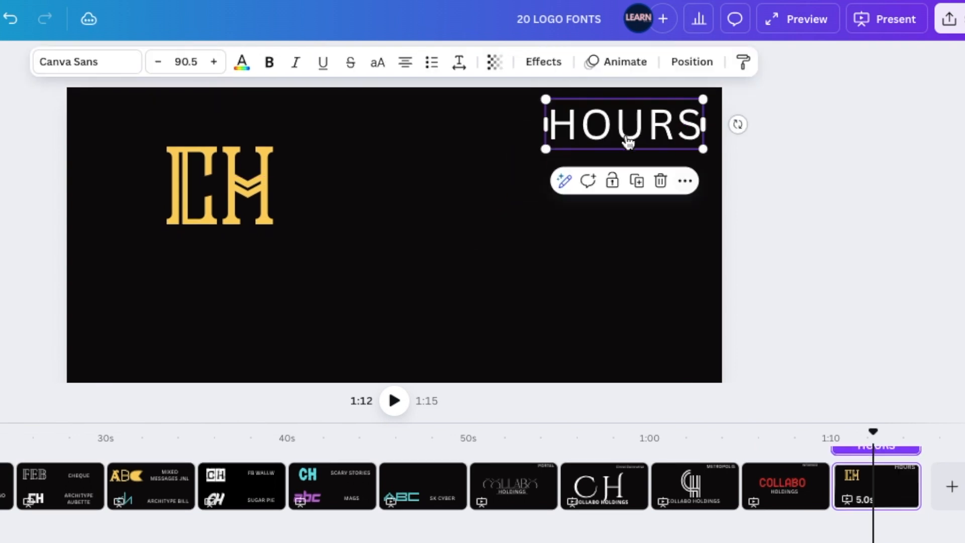
Step: Duplicate the gold CH lettering, place the copy at the page's lower right and reduce the original to the letter C
click(228, 197)
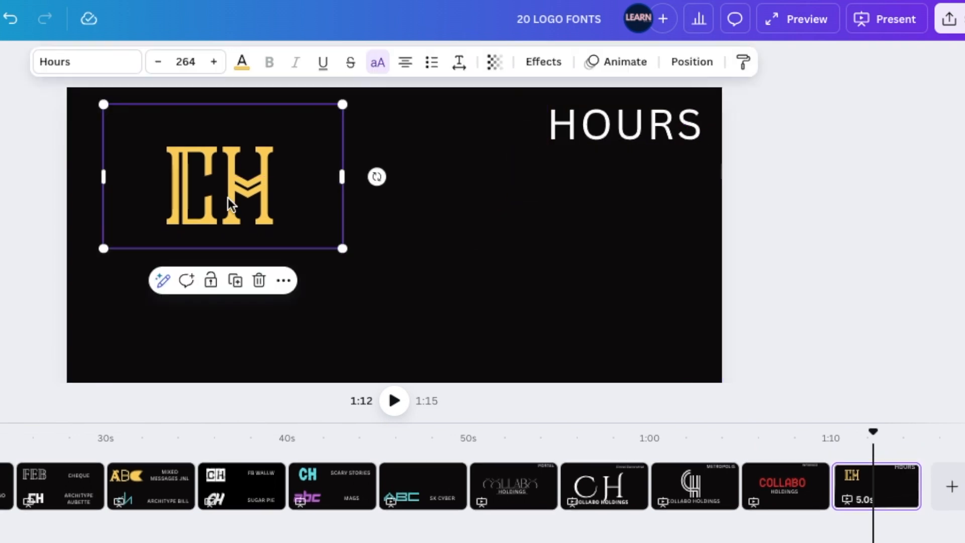
click(236, 285)
drag(243, 191, 590, 305)
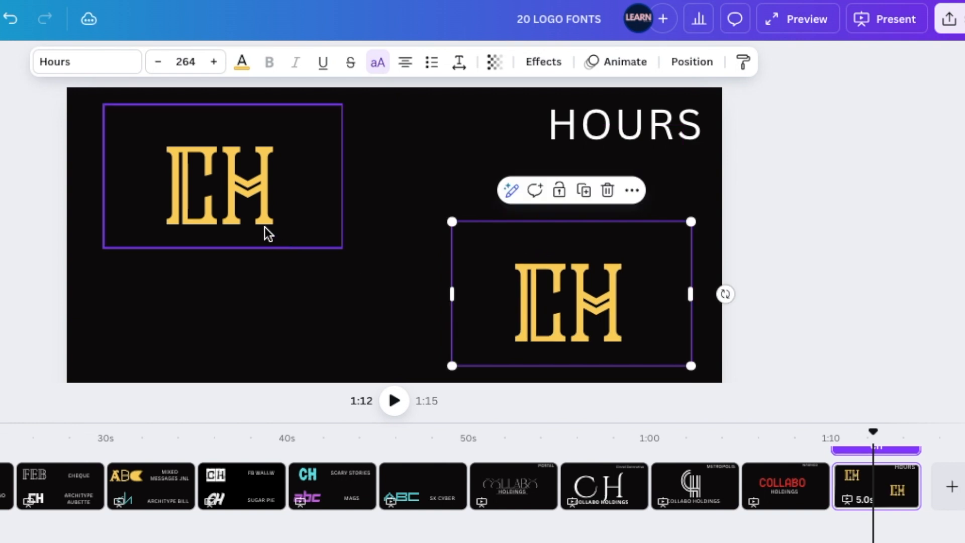
double_click(264, 228)
click(283, 179)
key(BackSpace)
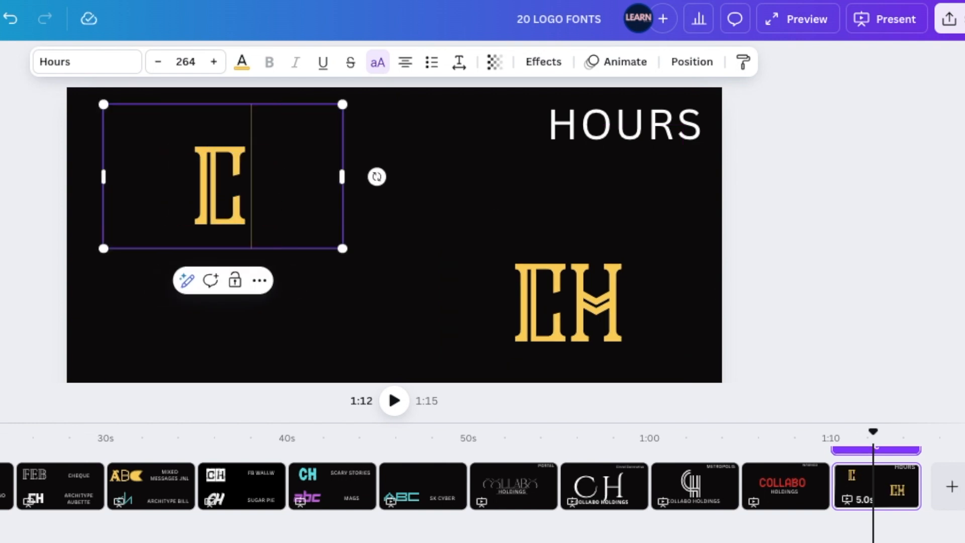
click(359, 285)
click(261, 210)
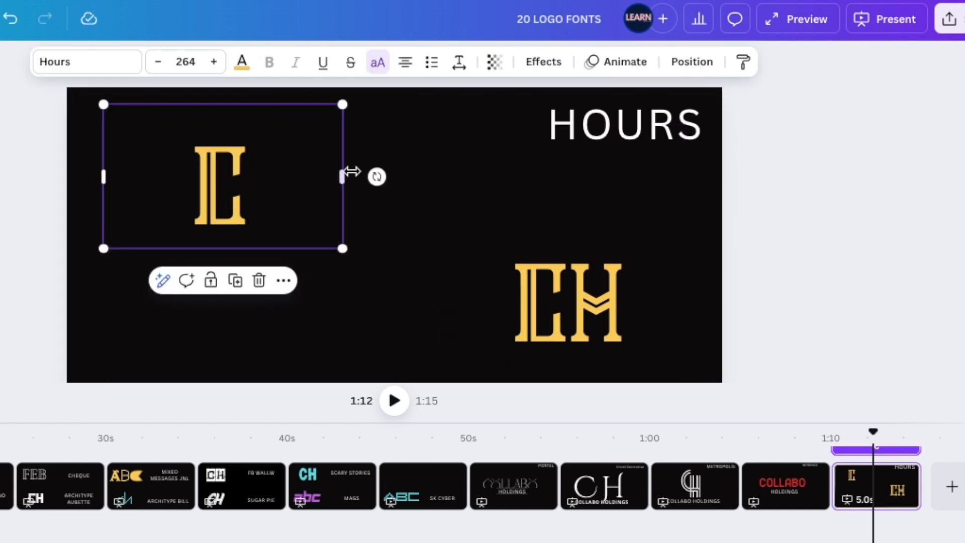
Step: Narrow the C's text box, enlarge the letter and move it near the page centre
drag(345, 177, 180, 176)
drag(180, 248, 258, 301)
click(319, 322)
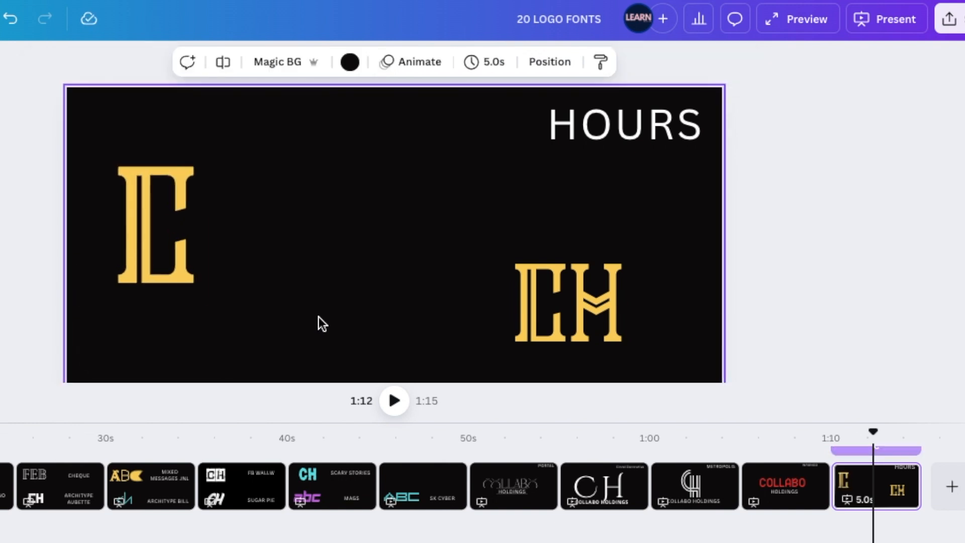
scroll(137, 241, down, 1)
drag(145, 163, 337, 154)
Step: Delete the C from the duplicated CH lettering, leaving only the letter H
click(545, 302)
scroll(553, 292, up, 1)
click(564, 278)
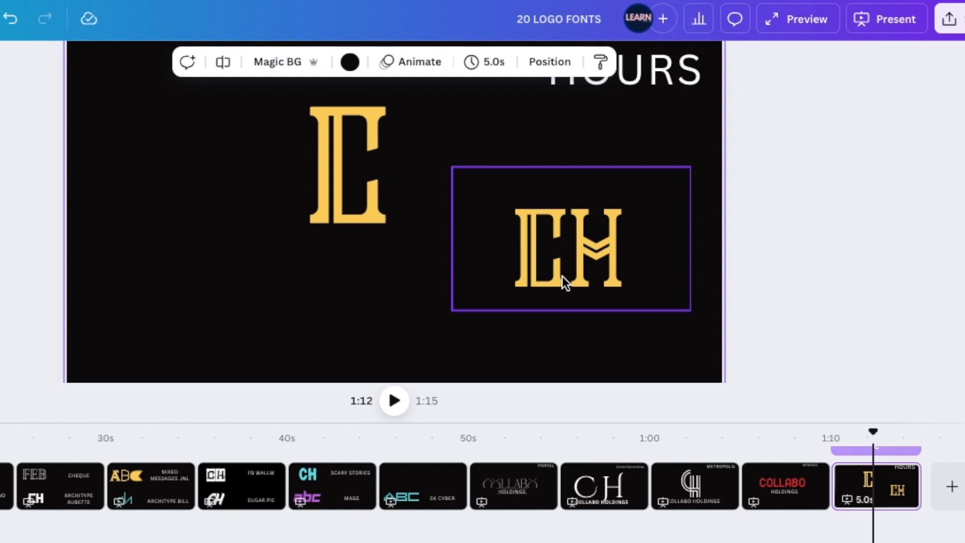
double_click(560, 243)
click(564, 233)
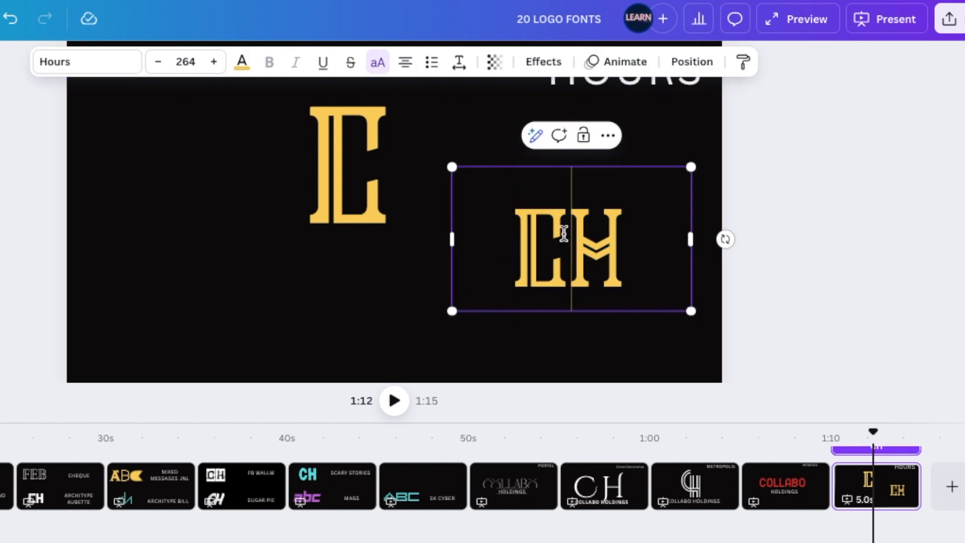
key(BackSpace)
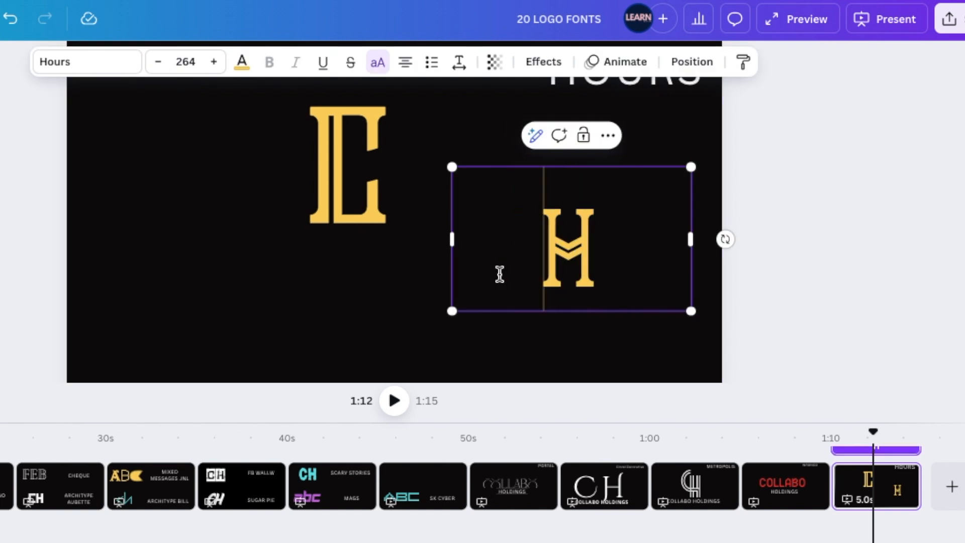
click(361, 205)
Step: Narrow the H's text box, enlarge the letter to font size 394 and overlap it with the C's lower-right corner
click(529, 241)
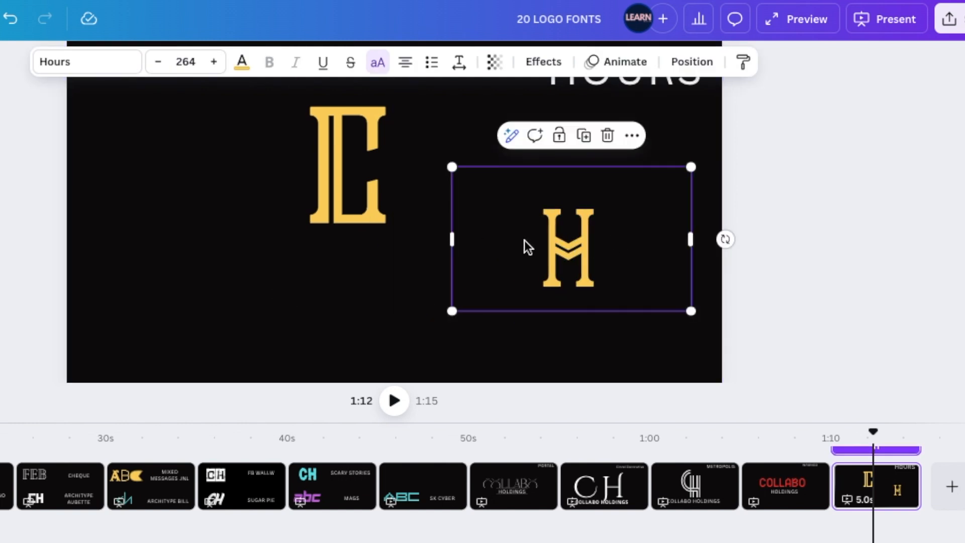
drag(453, 241, 565, 258)
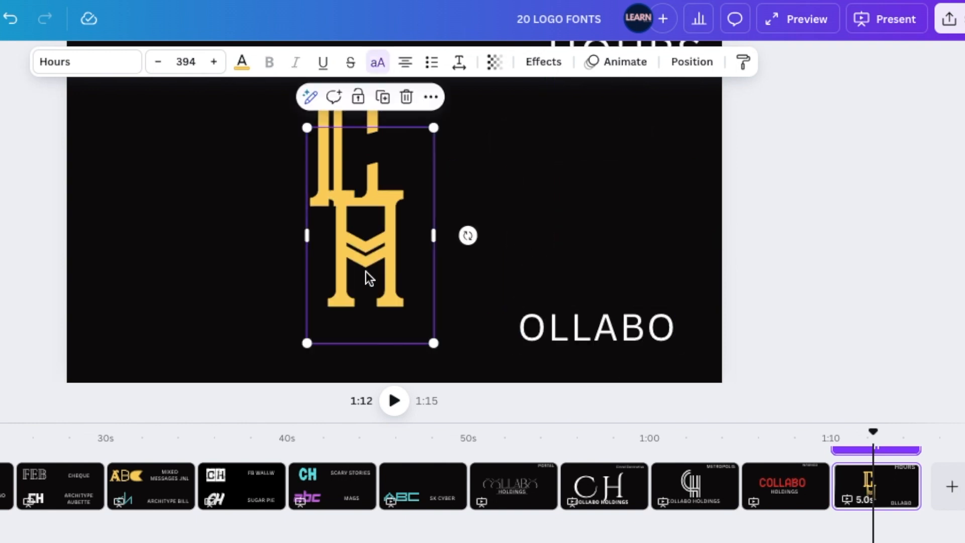
drag(367, 276, 398, 235)
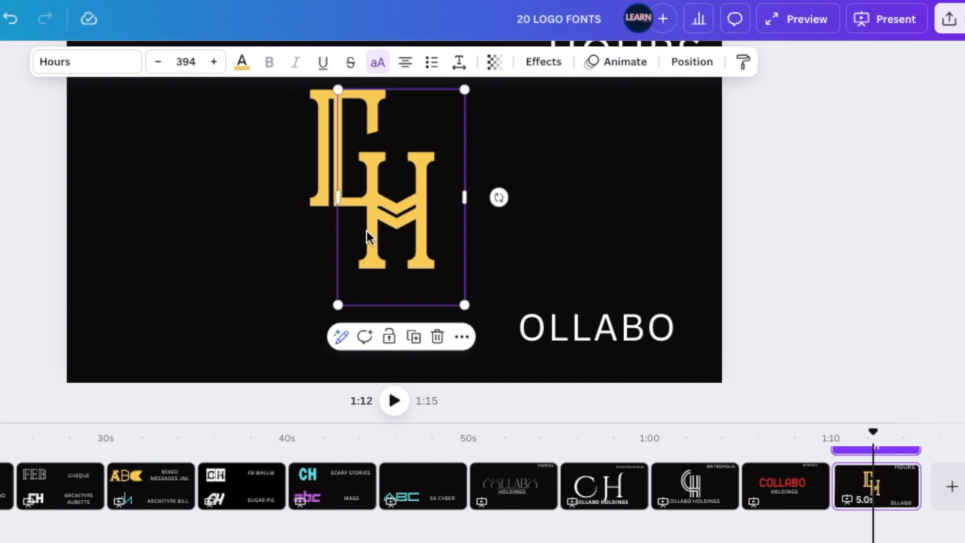
click(233, 264)
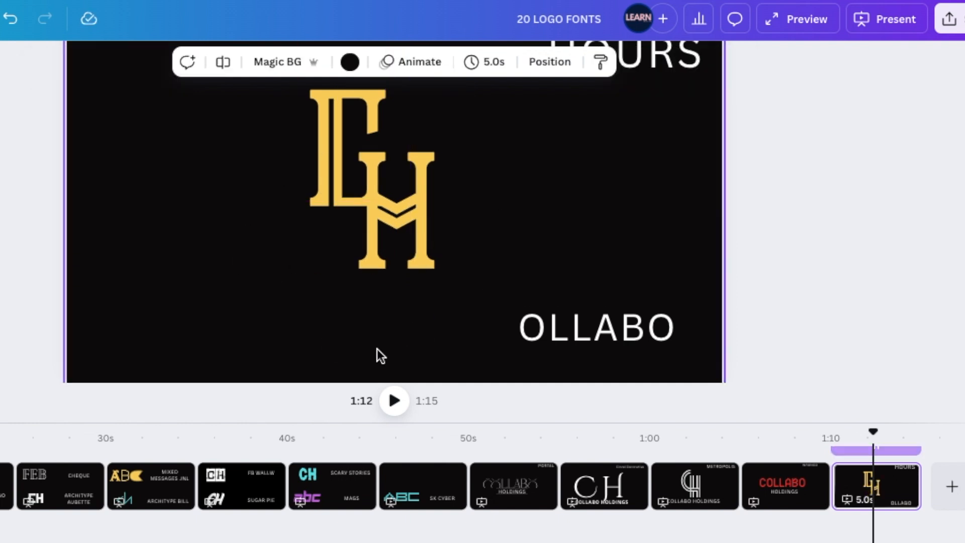
Step: Move OLLABO beside the H, duplicate it directly below, change the copy to OLDINGS and left-align it with the line above
drag(565, 334, 512, 240)
click(524, 146)
double_click(544, 241)
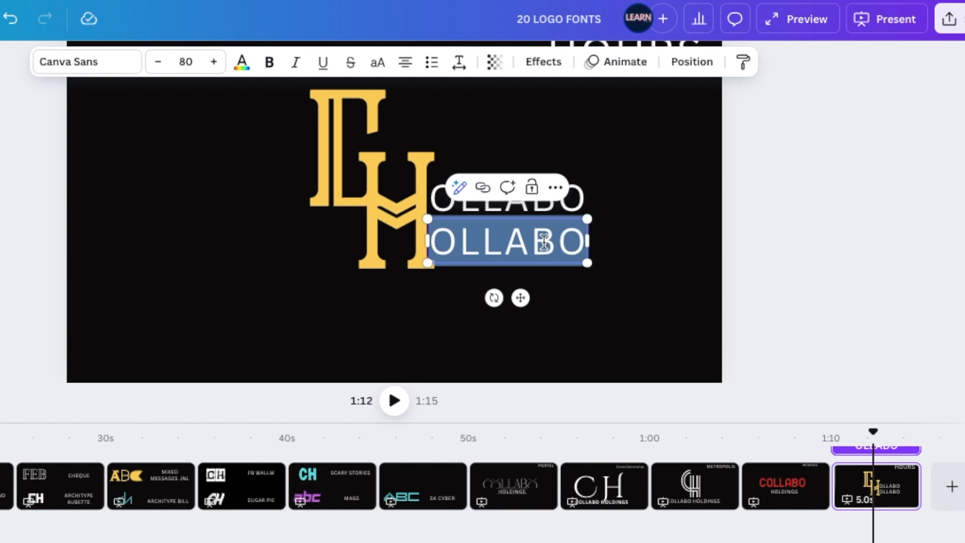
text(OL)
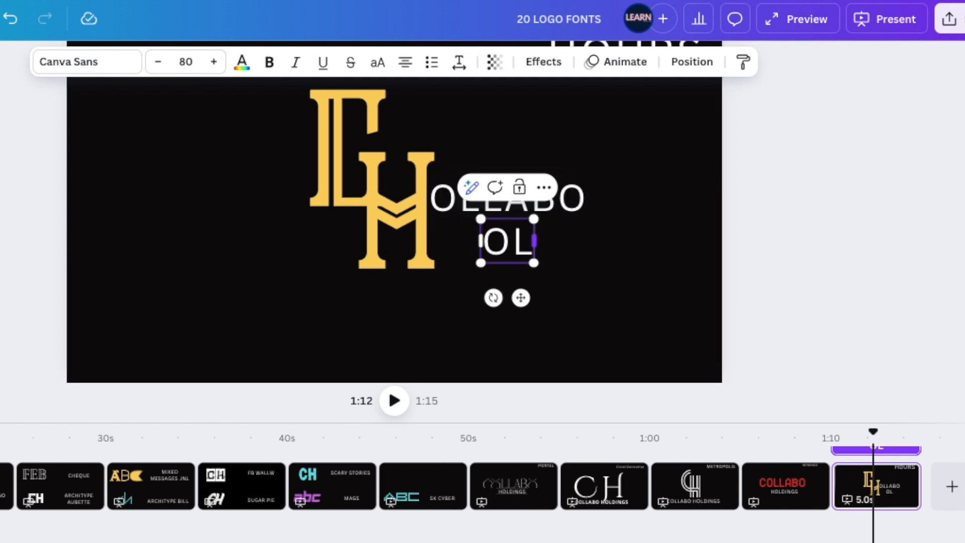
text(DINGS)
click(568, 349)
drag(499, 242, 514, 242)
click(557, 325)
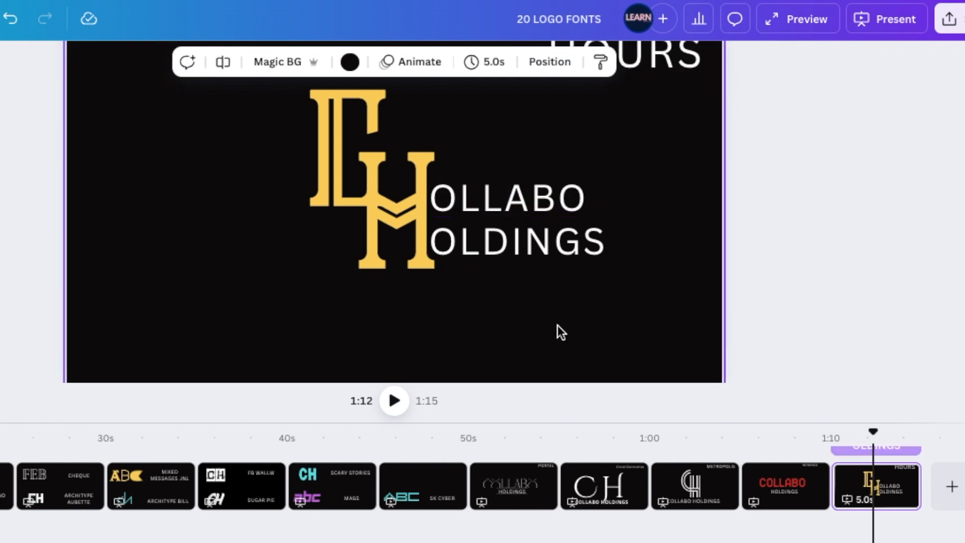
scroll(568, 327, up, 3)
scroll(301, 132, down, 3)
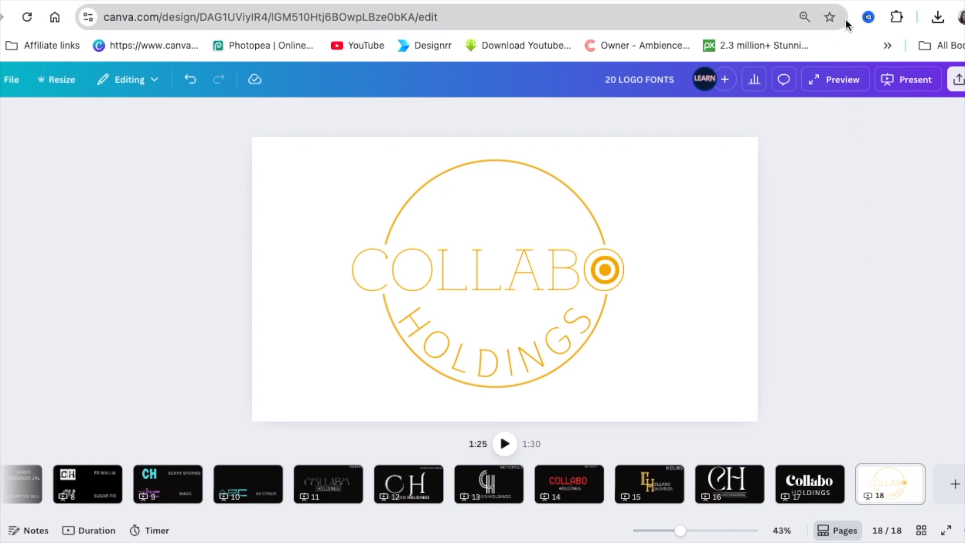
Step: Switch to remove.bg in a new browser tab, remove the background of 20 LOGO FONTS .png and download the free 666 x 375 preview
key(ctrl+t)
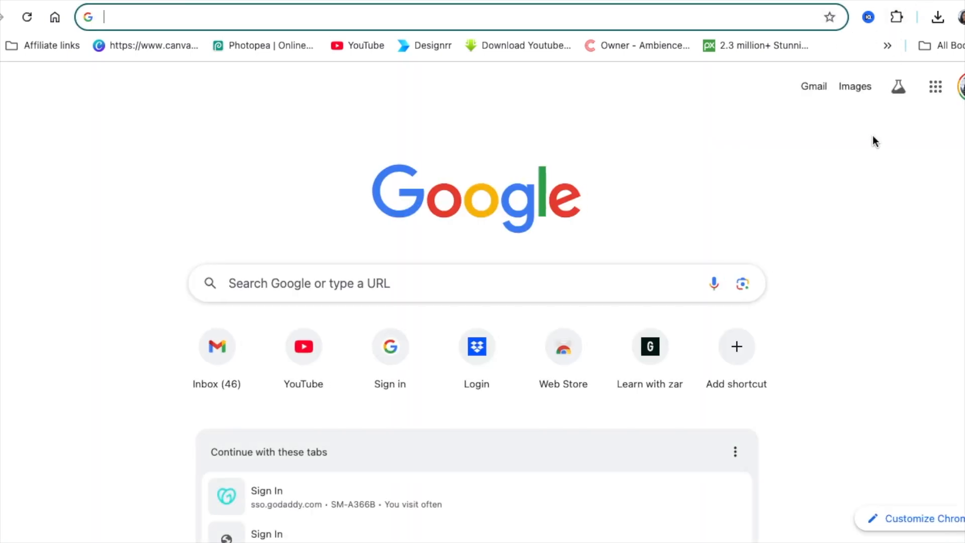
text(re)
key(Return)
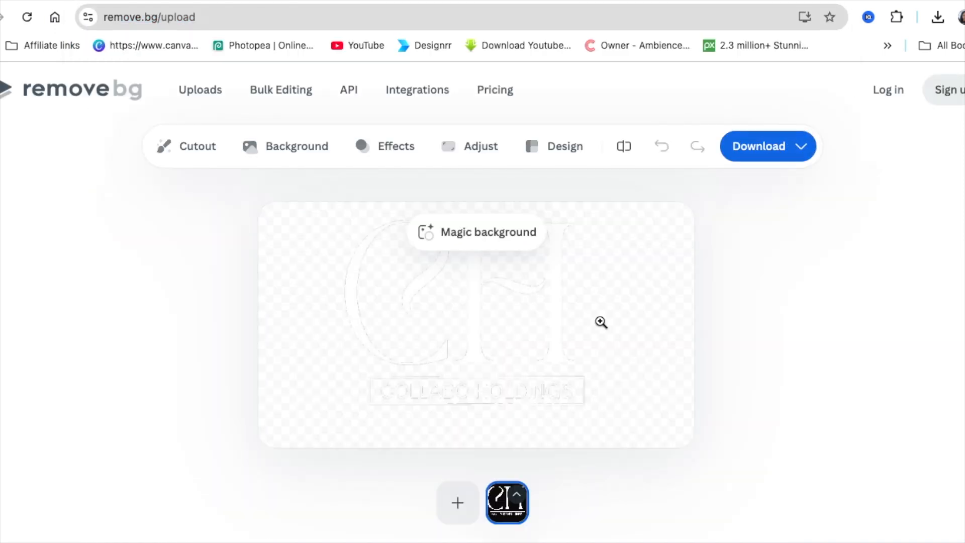
click(938, 18)
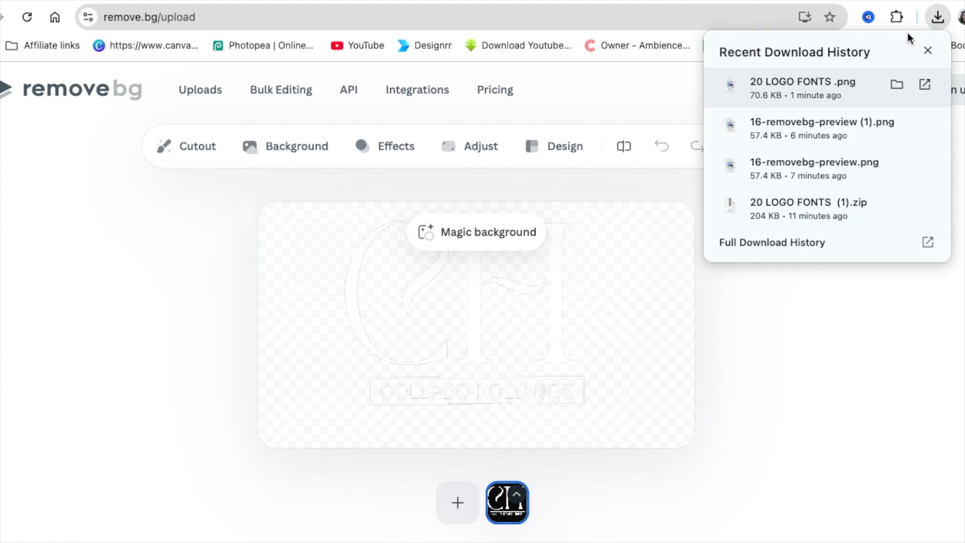
drag(825, 82, 565, 276)
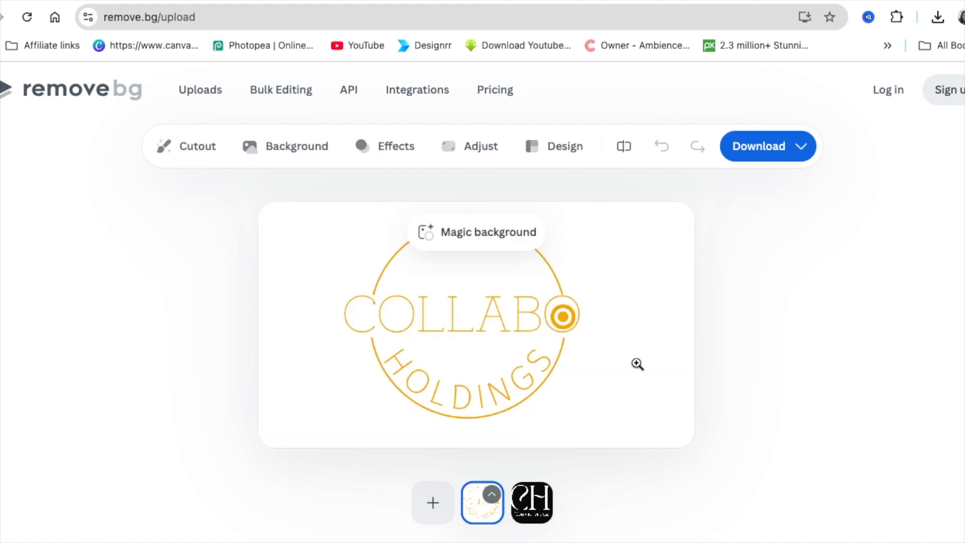
click(774, 153)
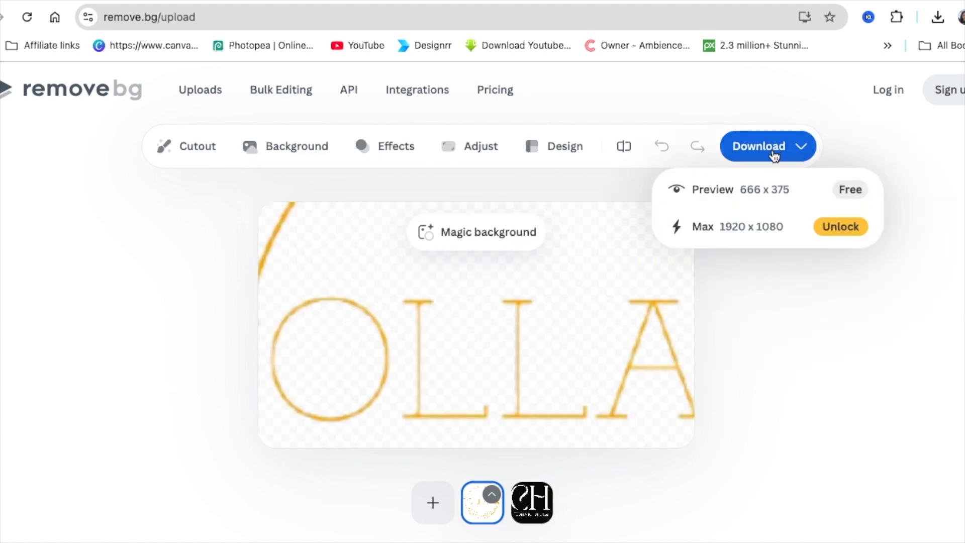
click(739, 192)
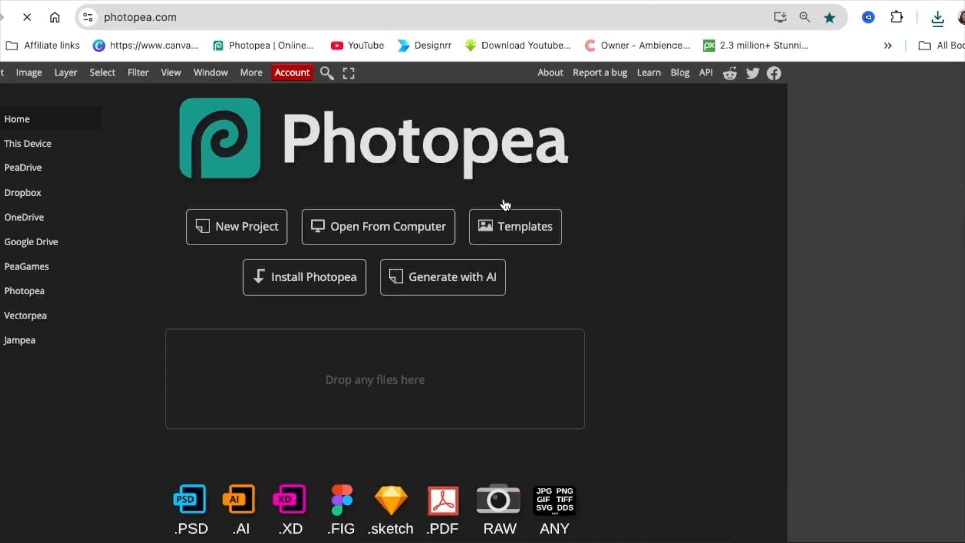
Step: In Photopea, open the Black Wall 3D Logo Mockup from the template library
click(499, 235)
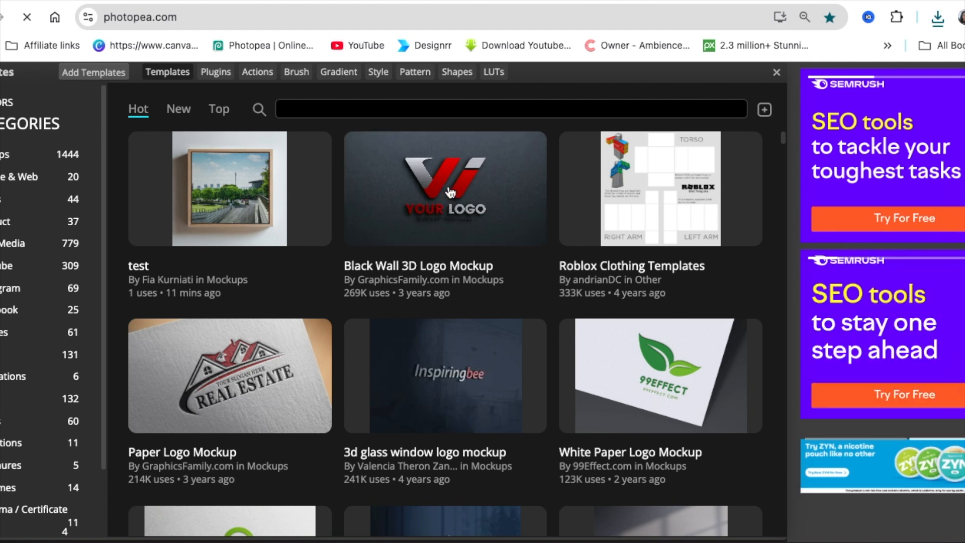
click(449, 201)
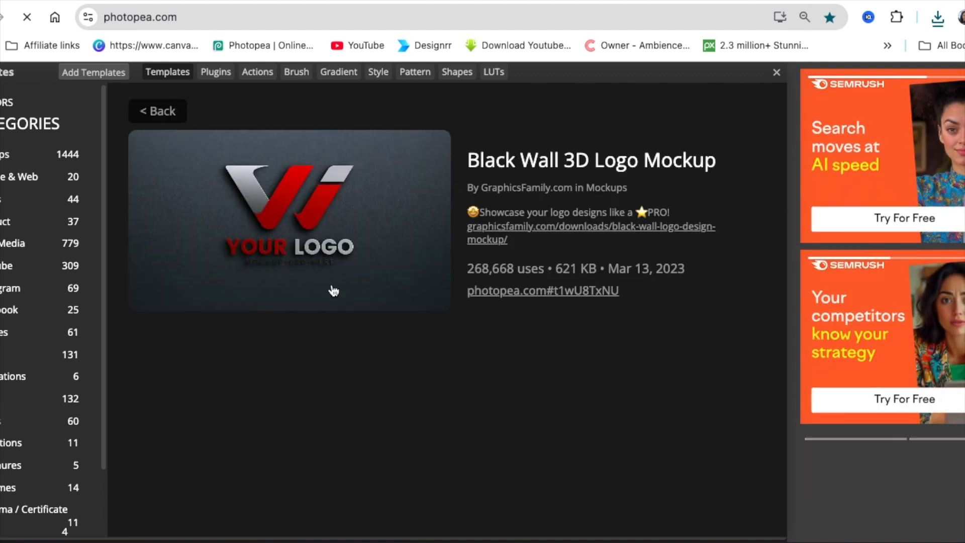
click(547, 293)
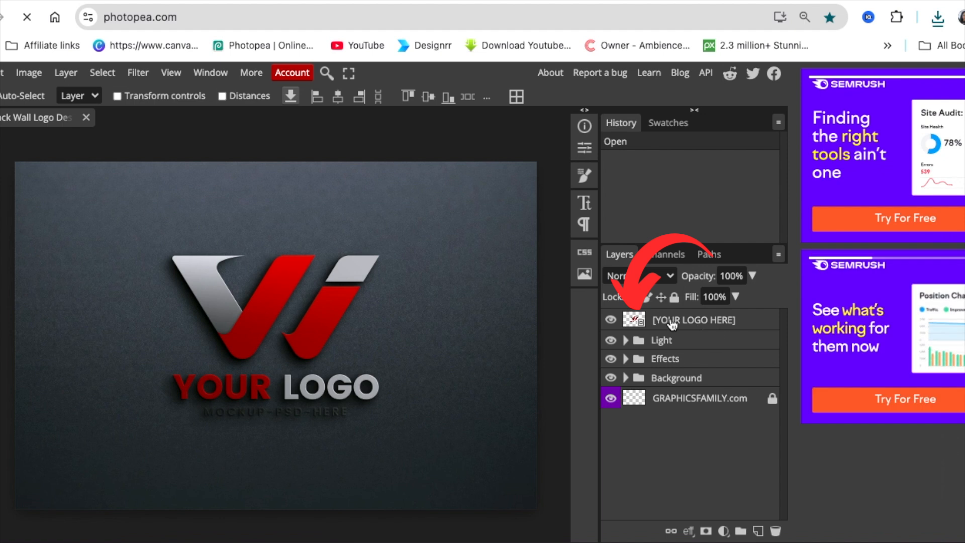
Step: Open the contents of the [YOUR LOGO HERE] smart object and hide the Graphicsfamily 1 placeholder layer
double_click(635, 321)
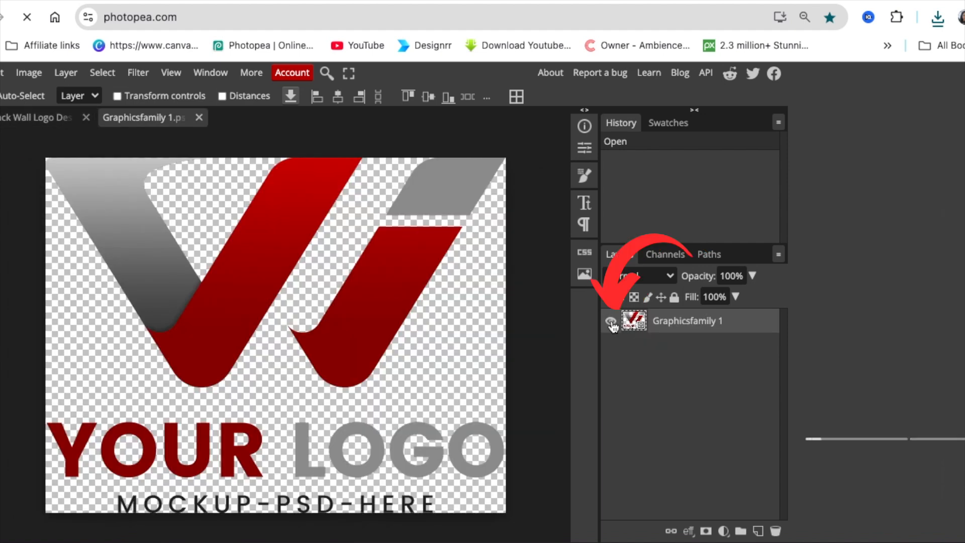
click(611, 323)
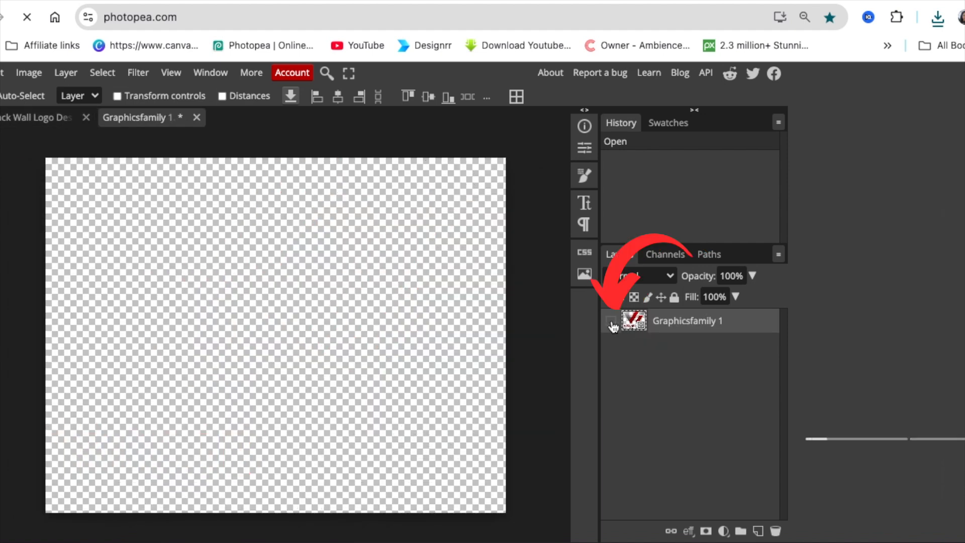
Step: Place the downloaded 16-removebg-preview (1).png in the smart object, scale it to 221.58% and centre the CH logo on the canvas
click(937, 19)
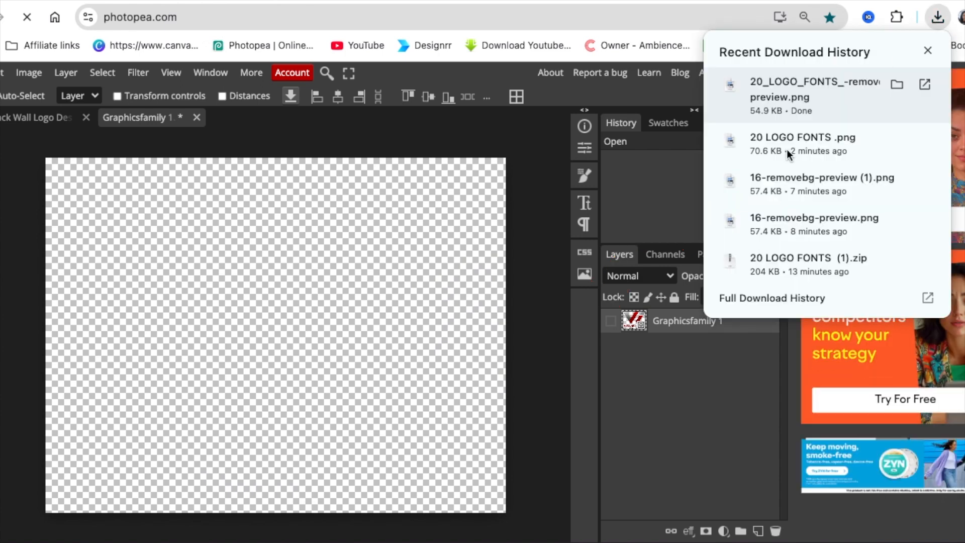
drag(786, 207, 358, 270)
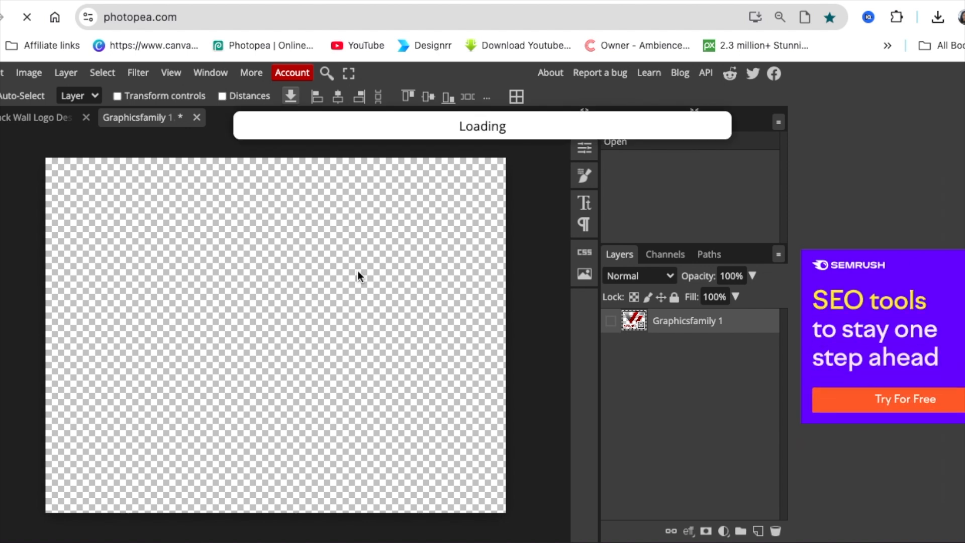
drag(505, 205, 606, 120)
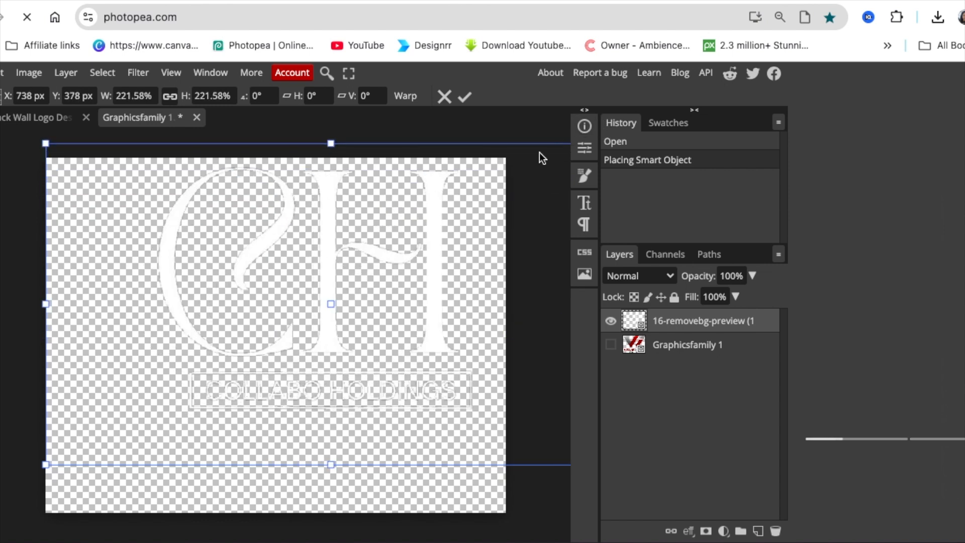
drag(283, 334, 236, 376)
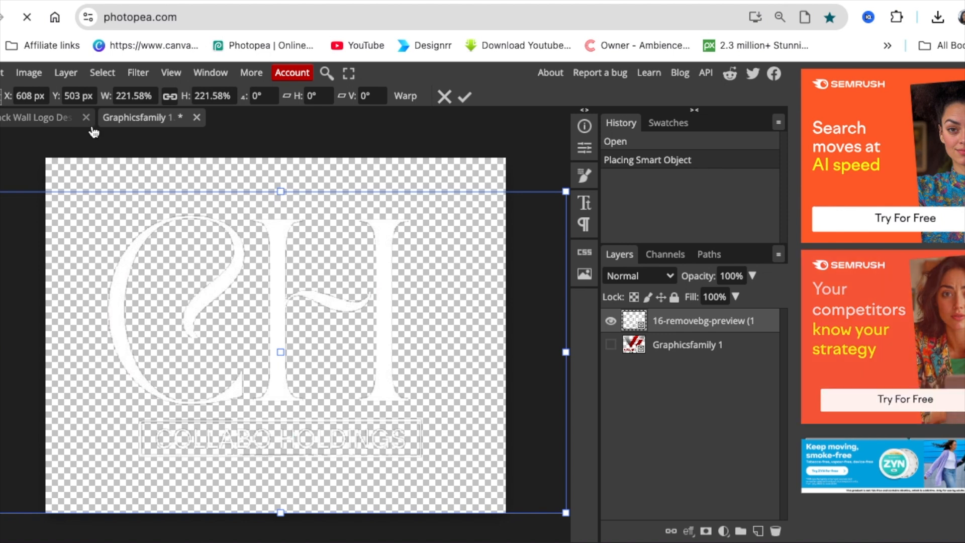
Step: Save the smart object with the placed CH logo and return to the Black Wall mockup document
key(ctrl+s)
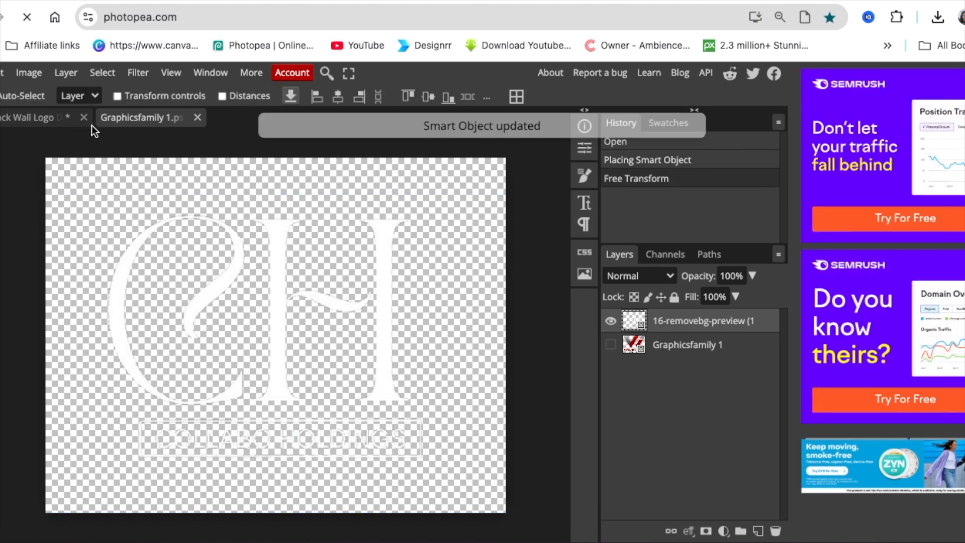
click(34, 119)
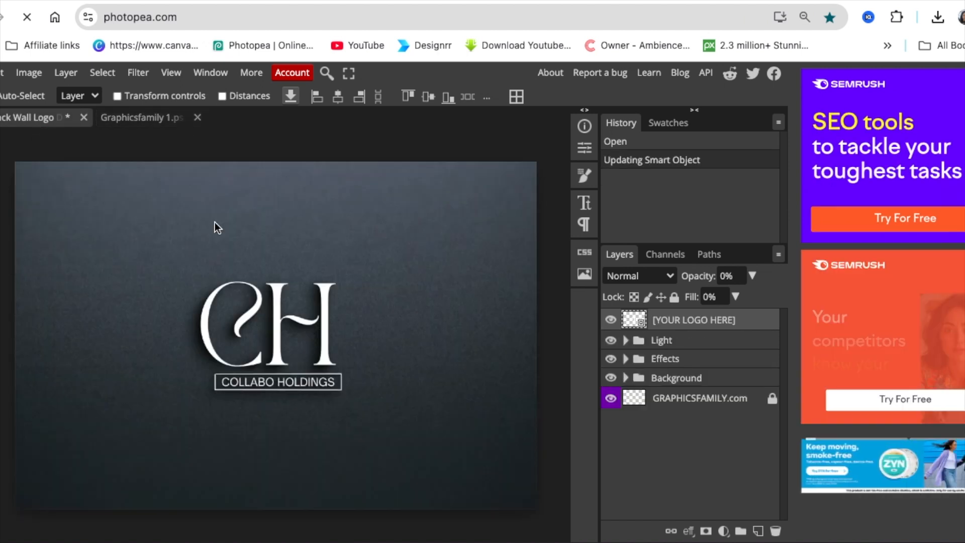